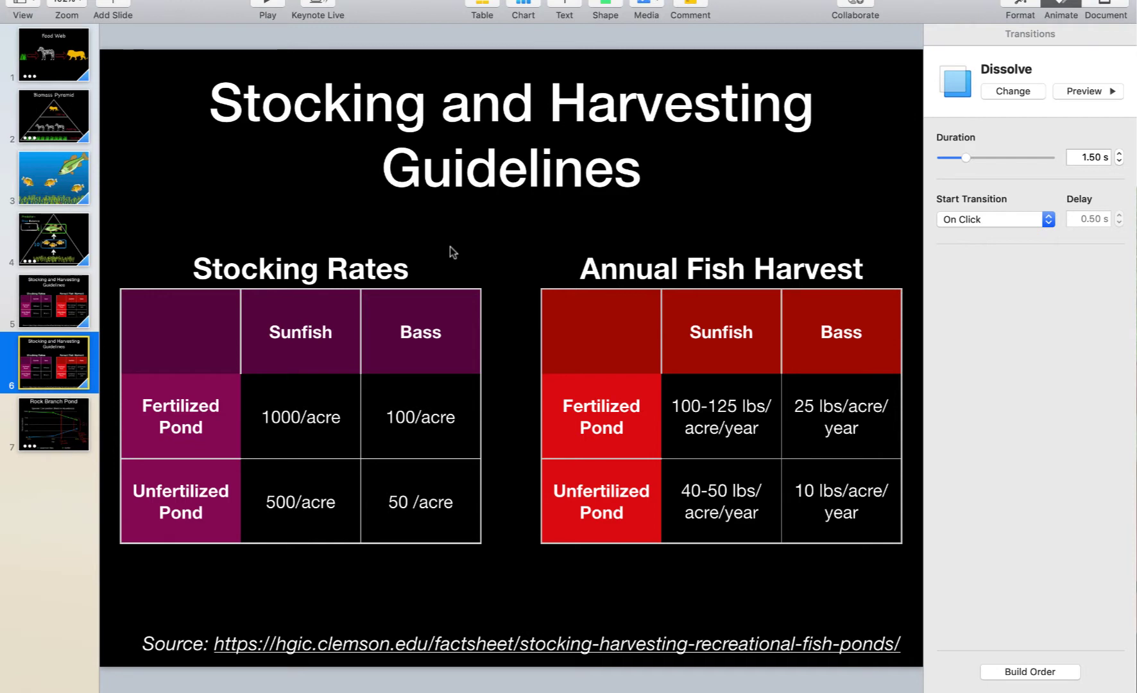
- From Keynote's Stocking and Harvesting slide, pick Google Chrome in the app switcher
{"action": "key", "text": "super+Tab"}
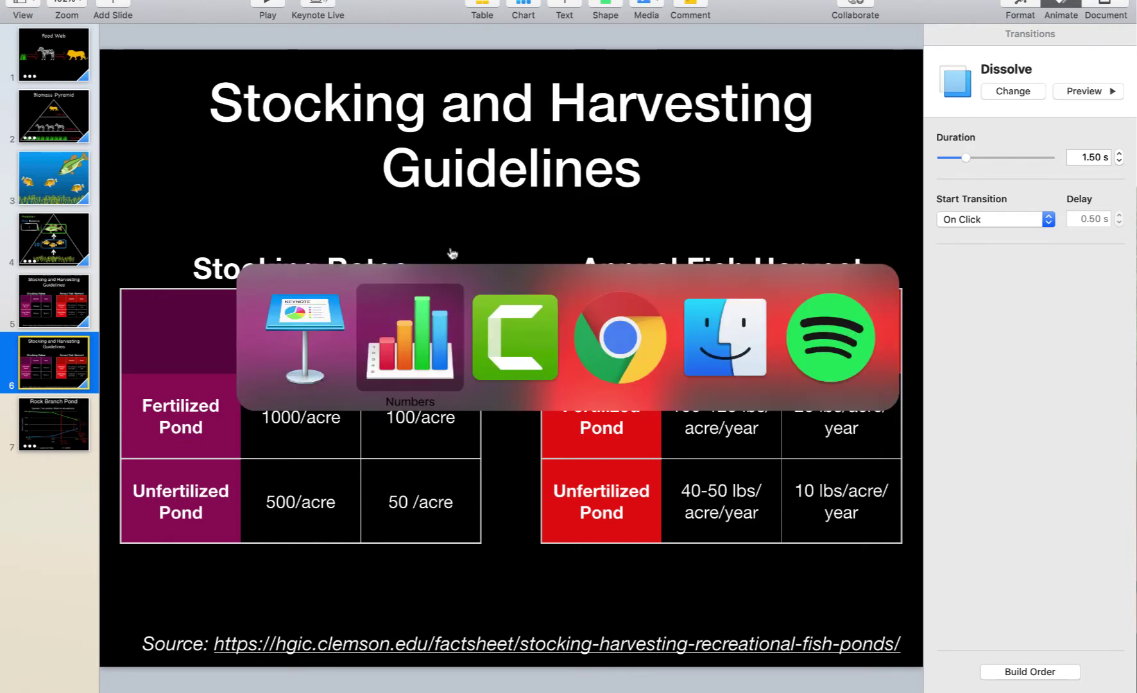
{"action": "key", "text": "super+Tab"}
{"action": "key", "text": "super+Tab"}
{"action": "key", "text": "super+shift+Tab"}
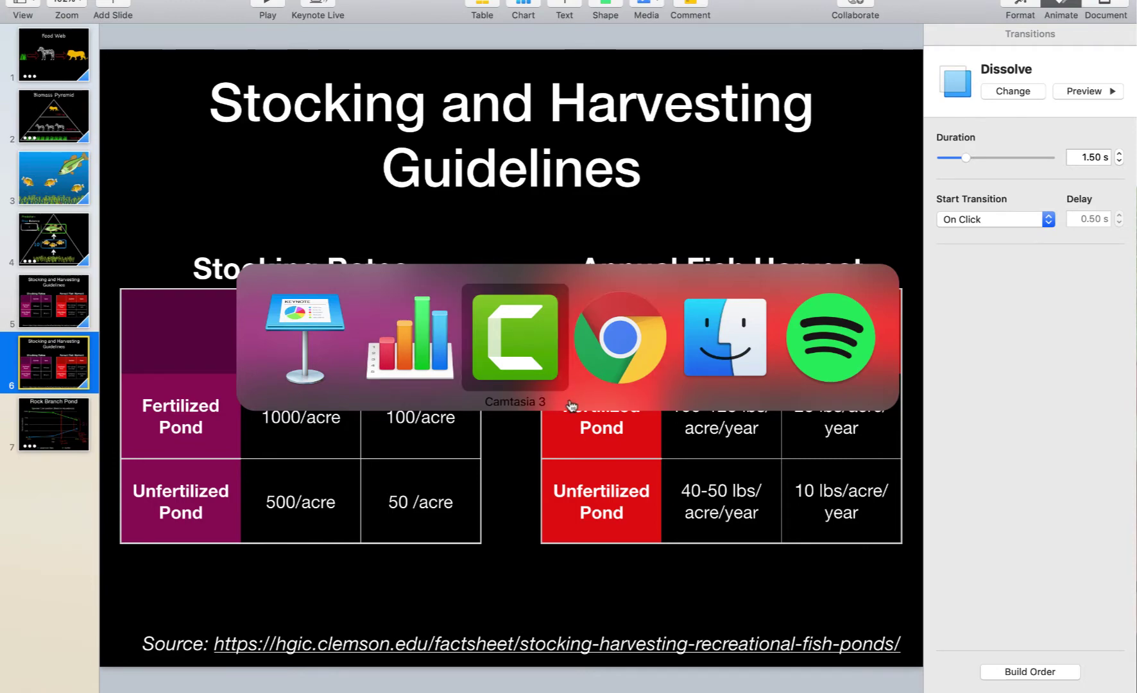
- Bring Chrome forward and launch Screencast-O-Matic's free recorder from its Screen Recorder page
{"action": "left_click", "coordinate": [626, 352]}
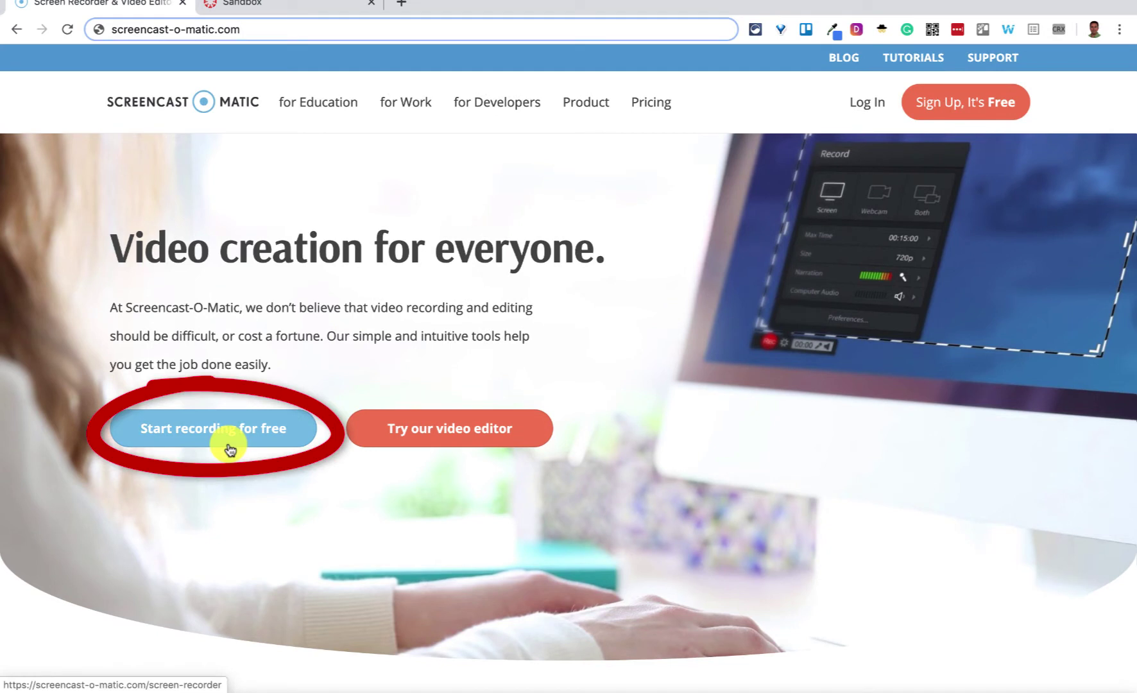
{"action": "left_click", "coordinate": [229, 447]}
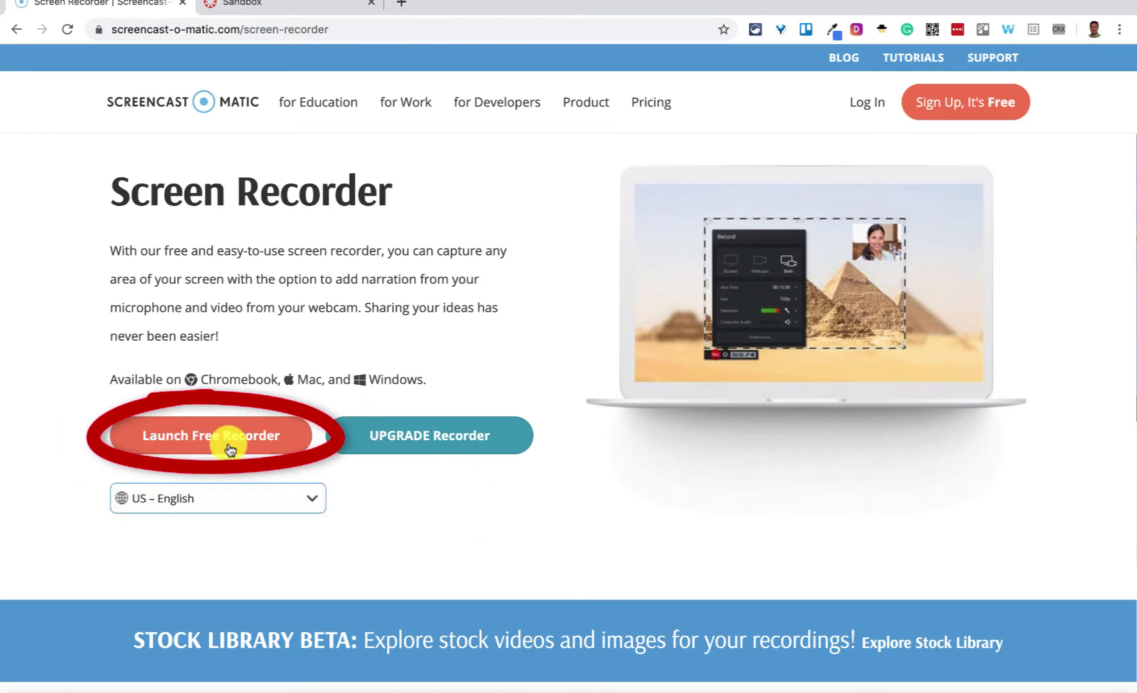
{"action": "left_click", "coordinate": [229, 447]}
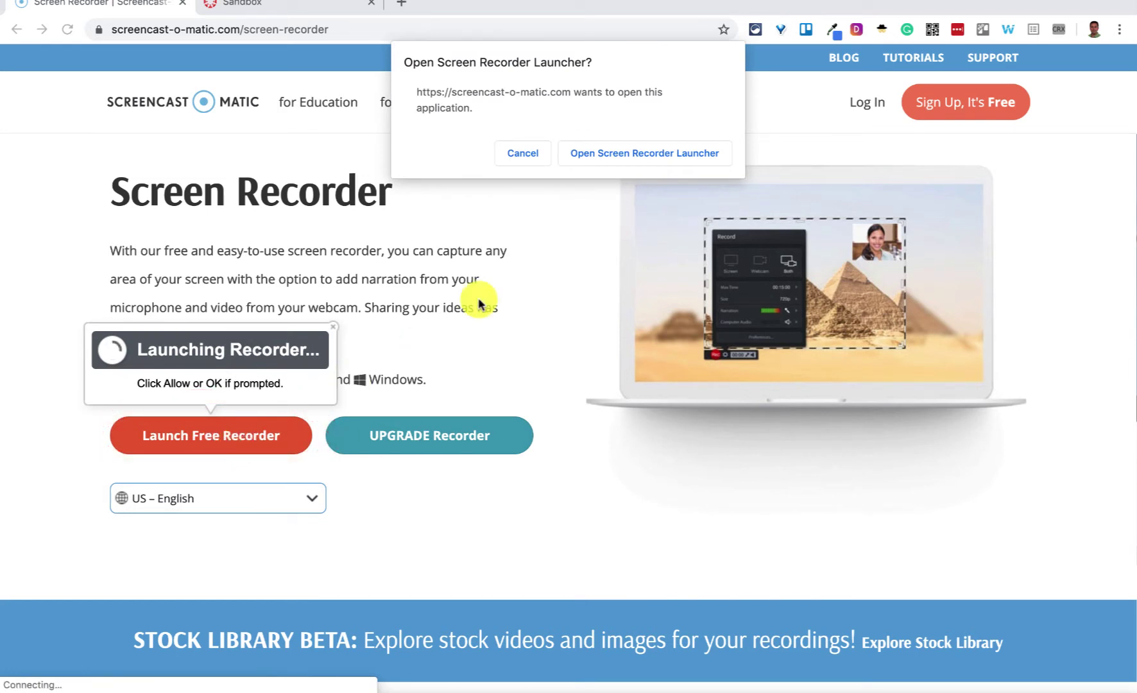
- Allow Chrome to open the Screen Recorder Launcher
{"action": "left_click", "coordinate": [610, 154]}
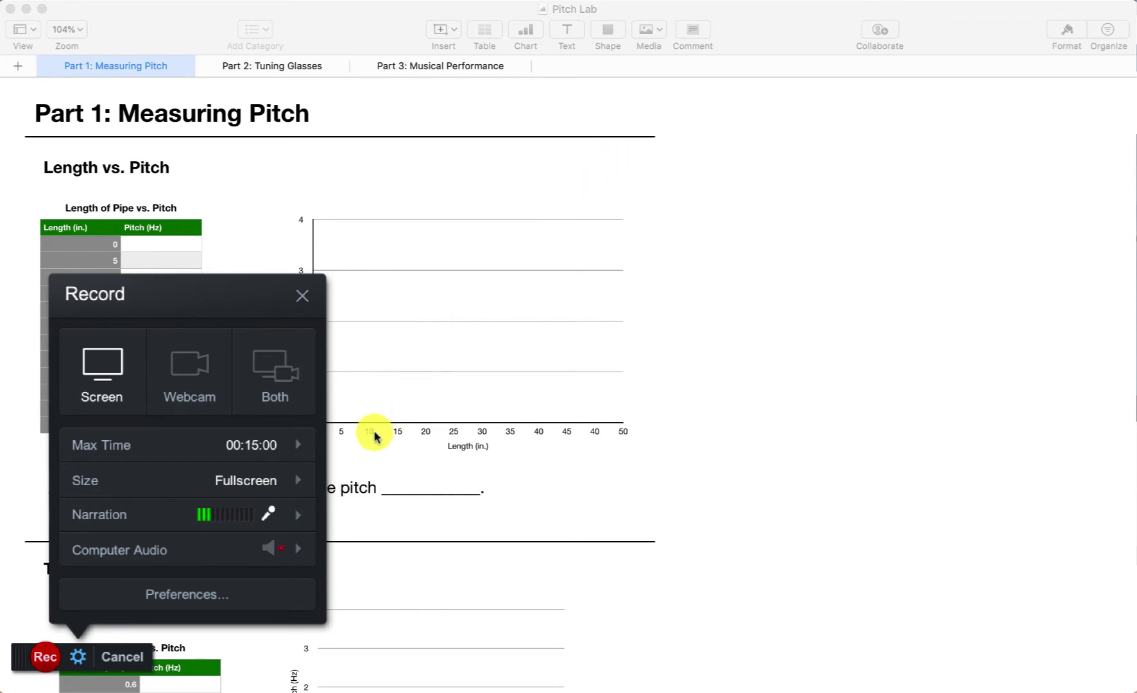
{"action": "left_click", "coordinate": [299, 478]}
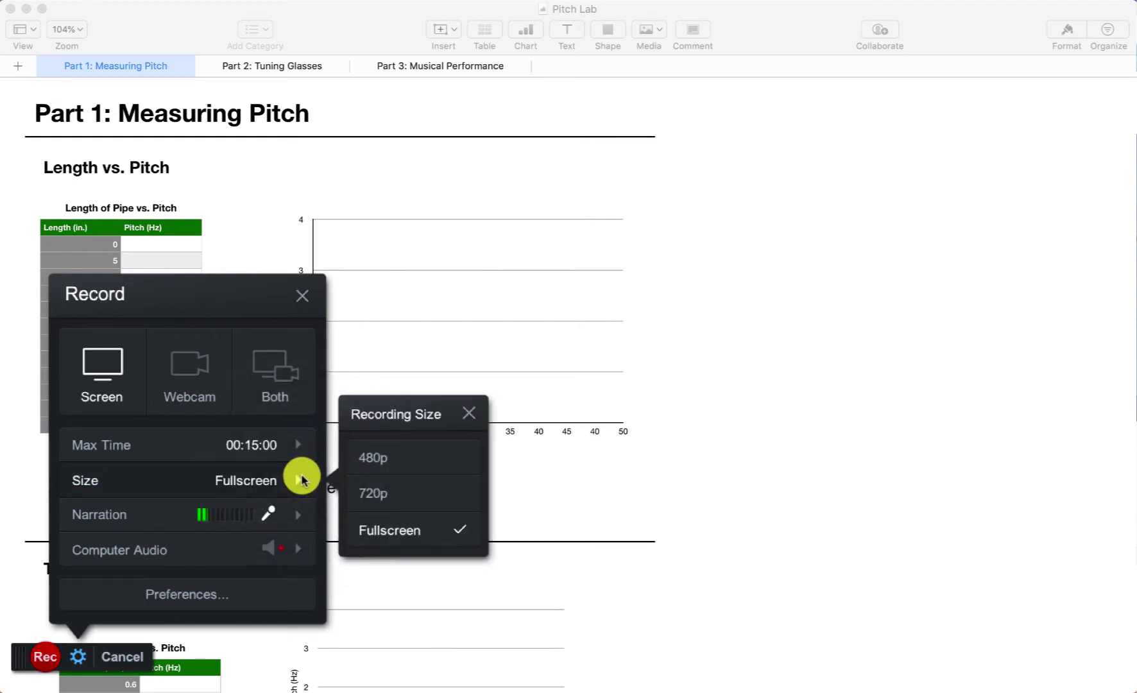
{"action": "left_click", "coordinate": [398, 496]}
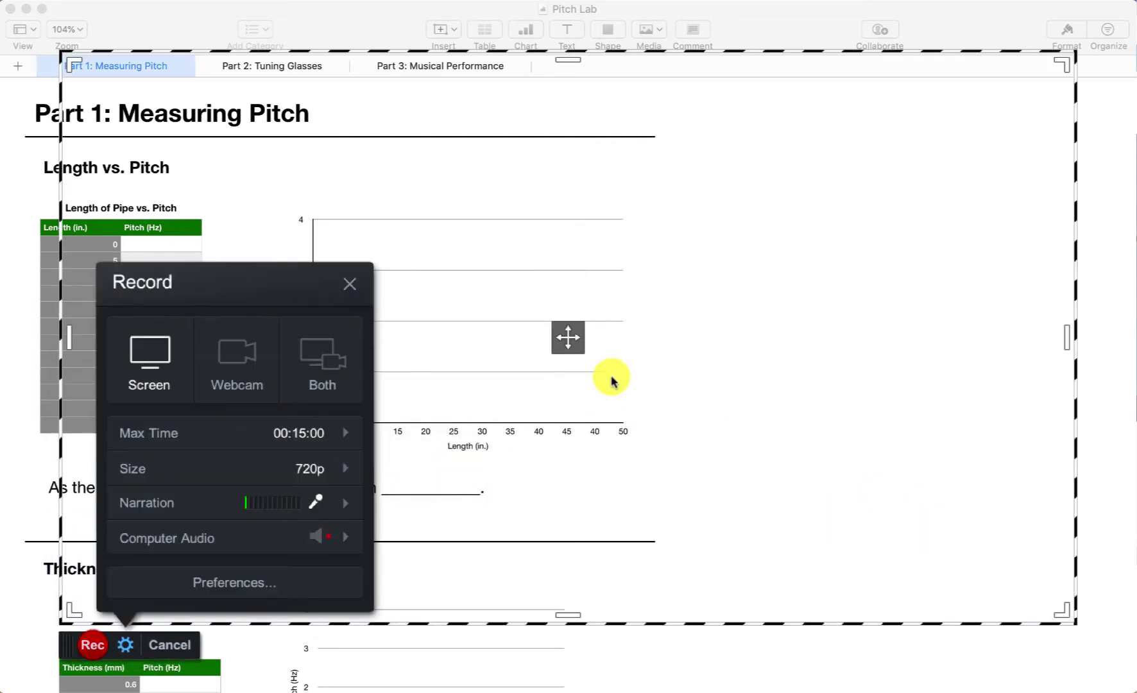
{"action": "left_click_drag", "start_coordinate": [569, 344], "coordinate": [518, 367]}
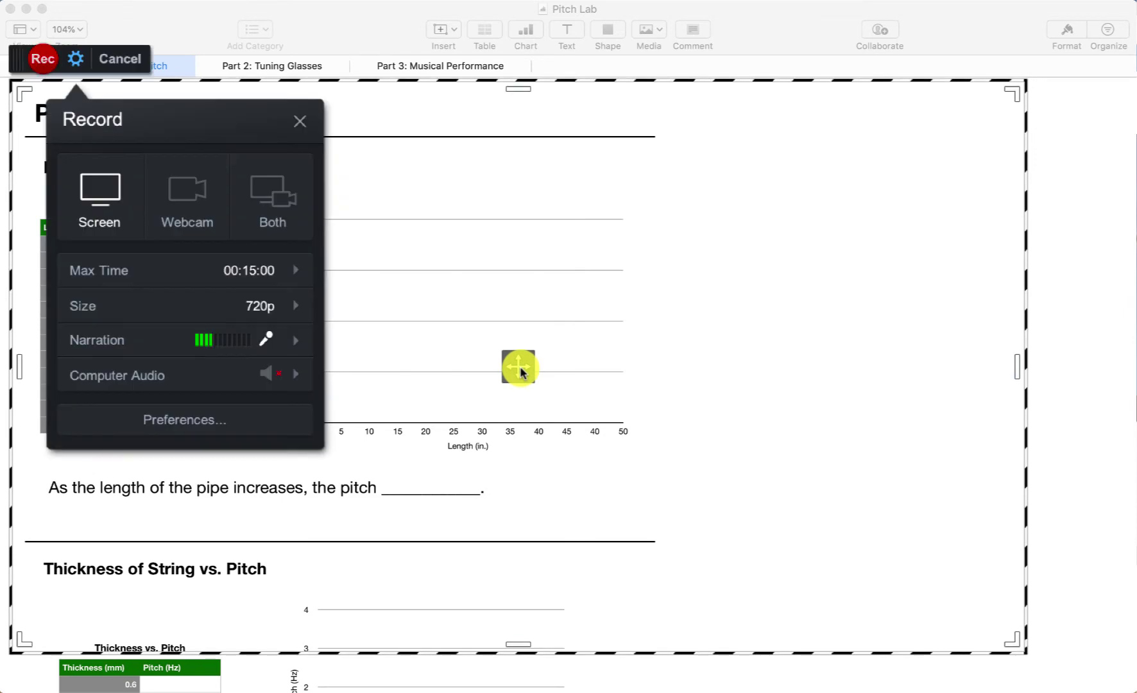
{"action": "left_click_drag", "start_coordinate": [1011, 642], "coordinate": [691, 545]}
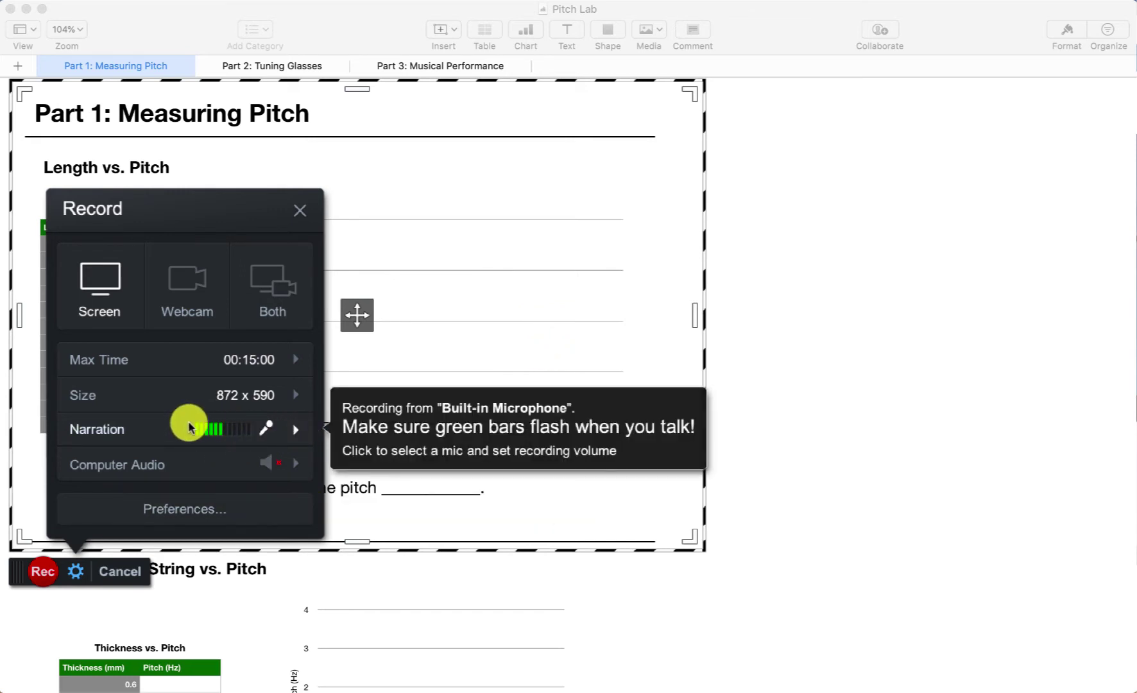
{"action": "left_click", "coordinate": [289, 394]}
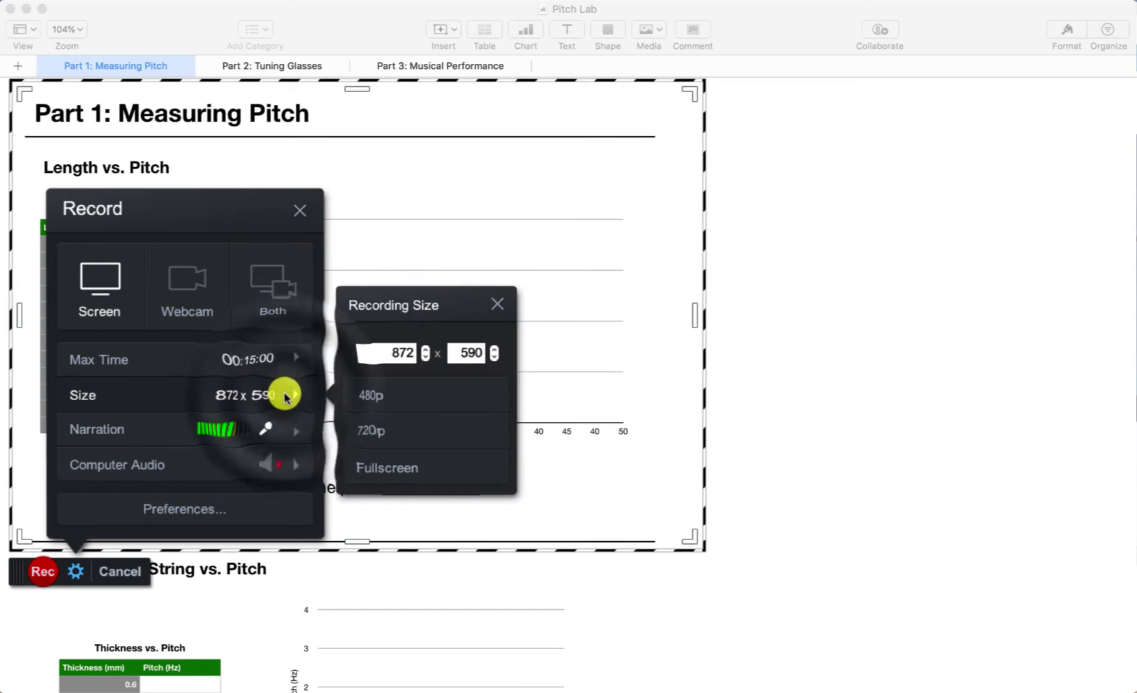
{"action": "left_click", "coordinate": [392, 466]}
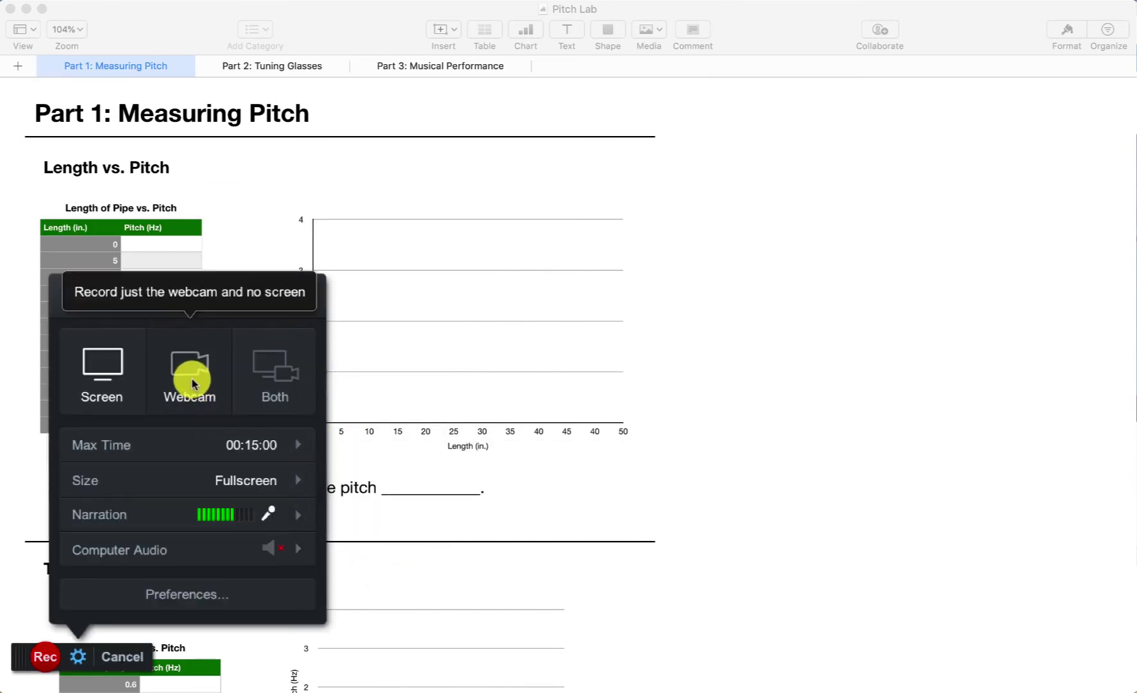
- Set the recorder to Screen only with built-in microphone narration and start recording
{"action": "left_click", "coordinate": [191, 383]}
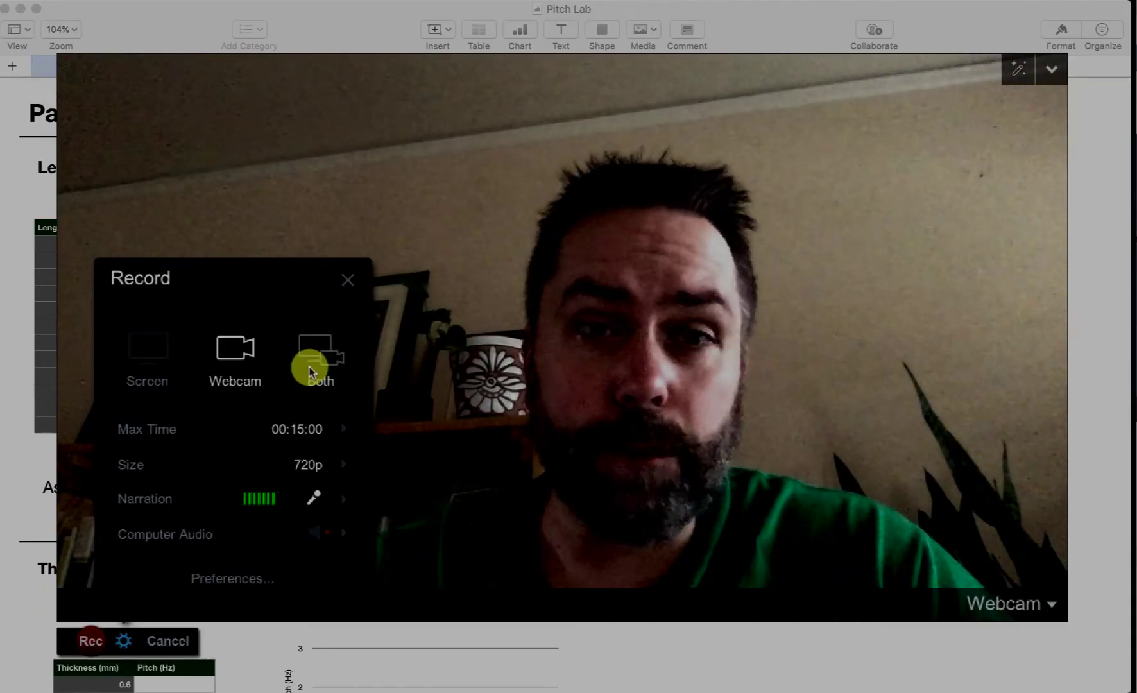
{"action": "left_click", "coordinate": [309, 366]}
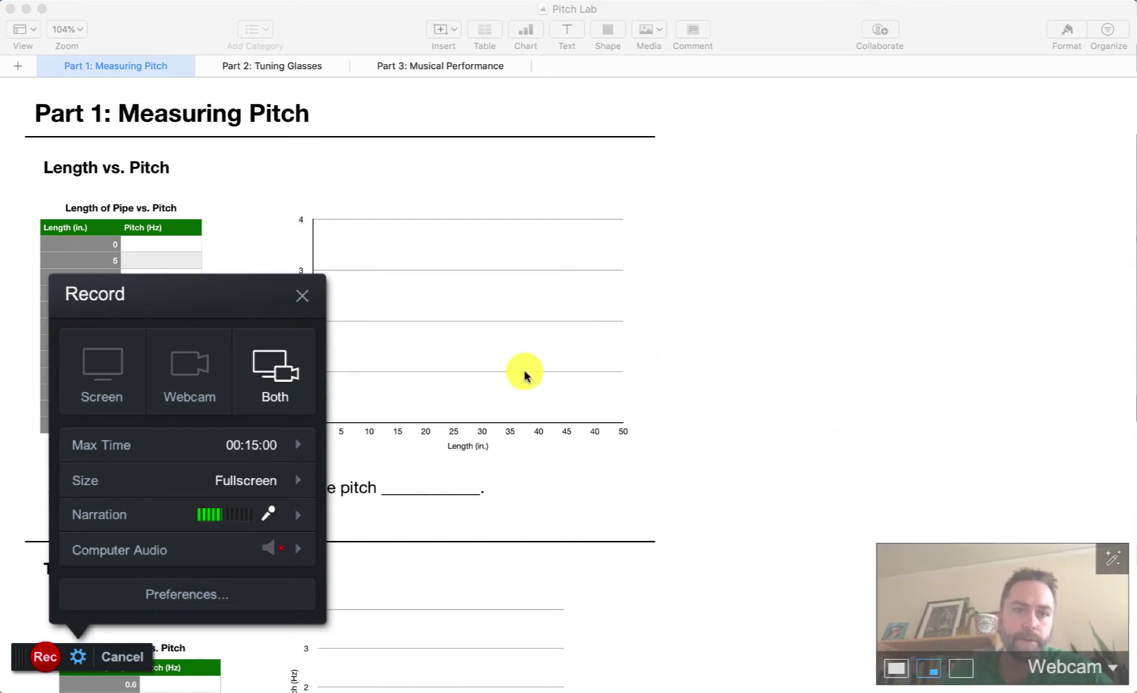
{"action": "left_click", "coordinate": [94, 374]}
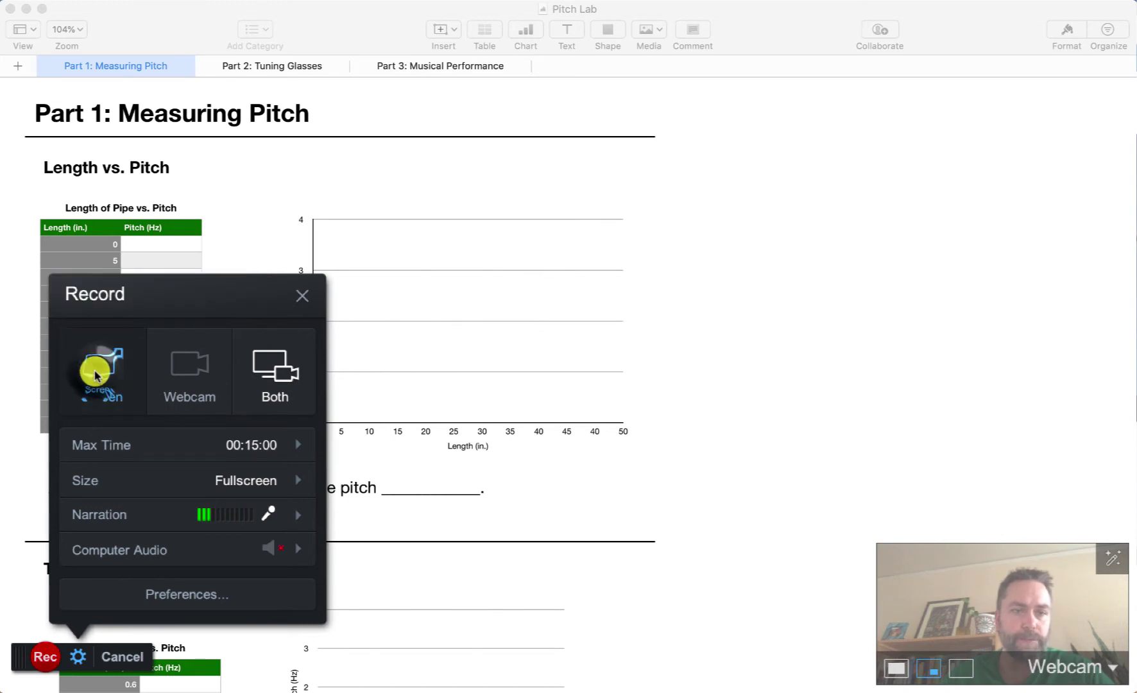
{"action": "left_click", "coordinate": [232, 517]}
{"action": "left_click", "coordinate": [40, 655]}
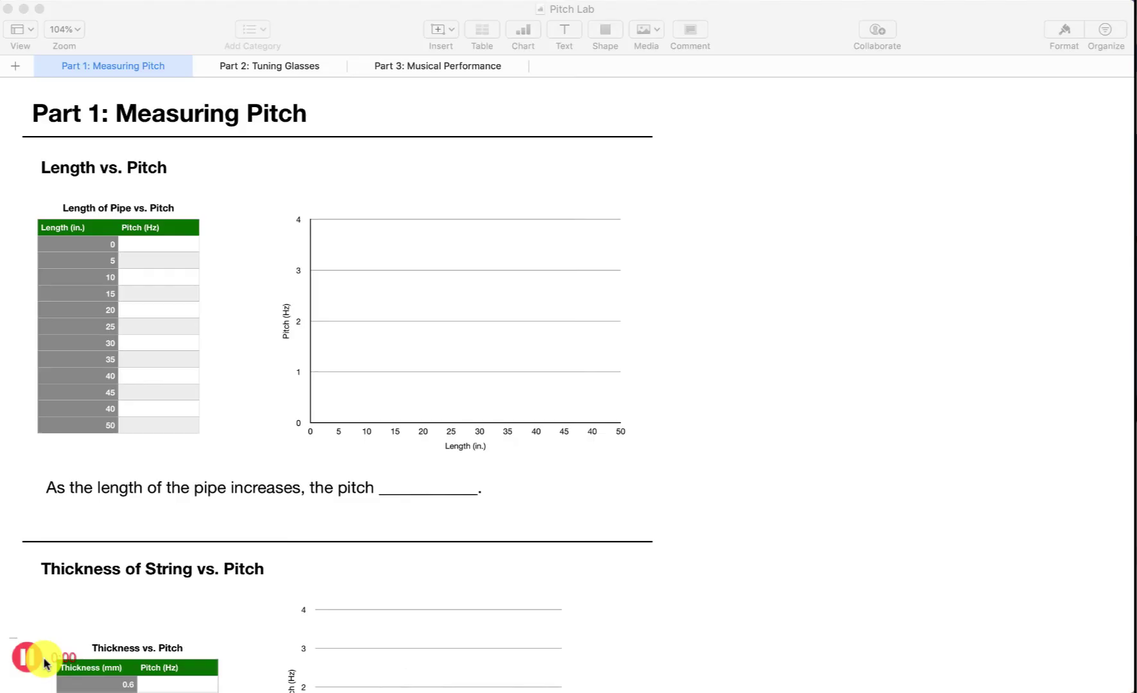
- Play the Keynote slideshow from Stocking and Harvesting and advance to the Rock Branch Pond slide
{"action": "key", "text": "super+Tab"}
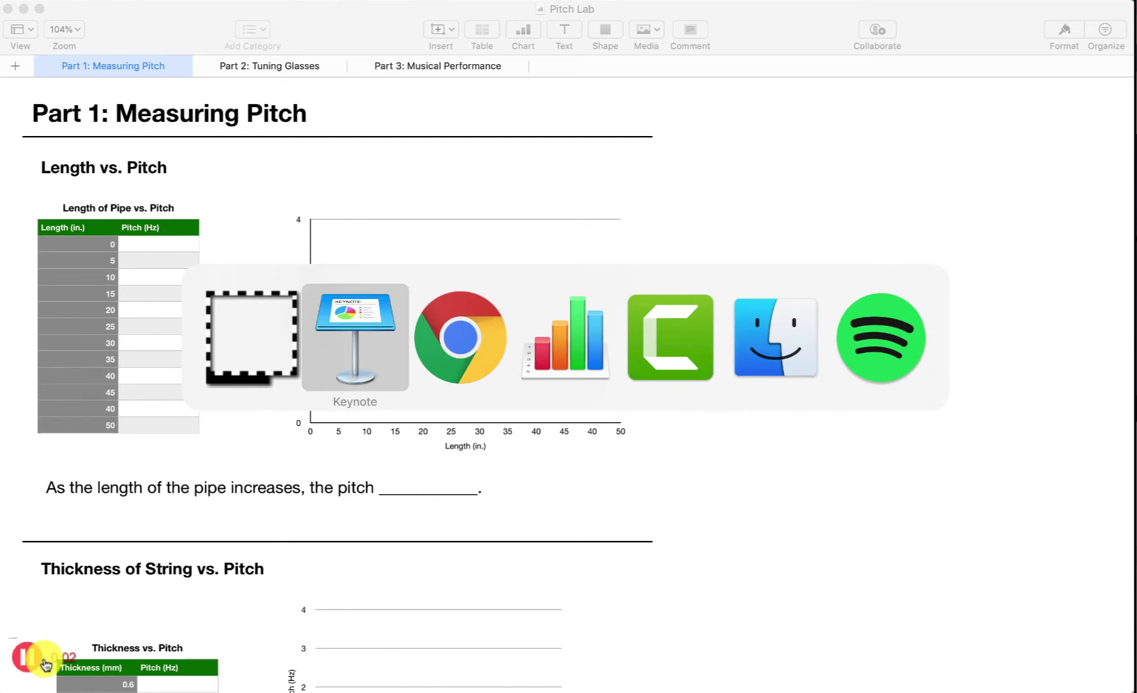
{"action": "left_click", "coordinate": [345, 343]}
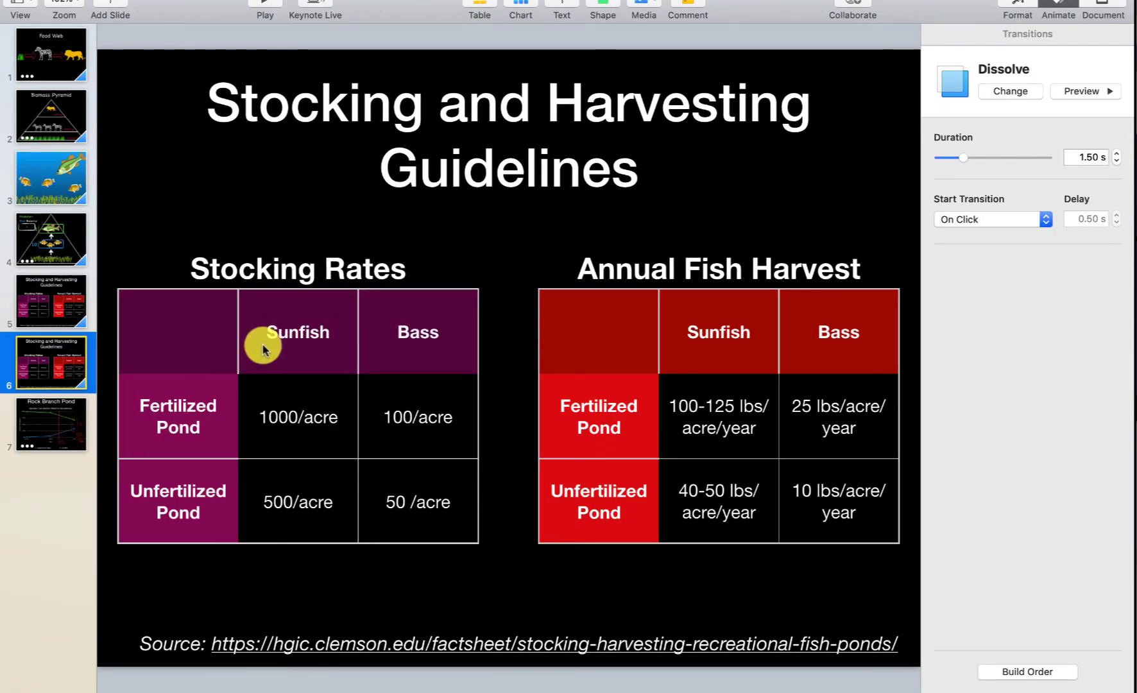
{"action": "left_click", "coordinate": [263, 6]}
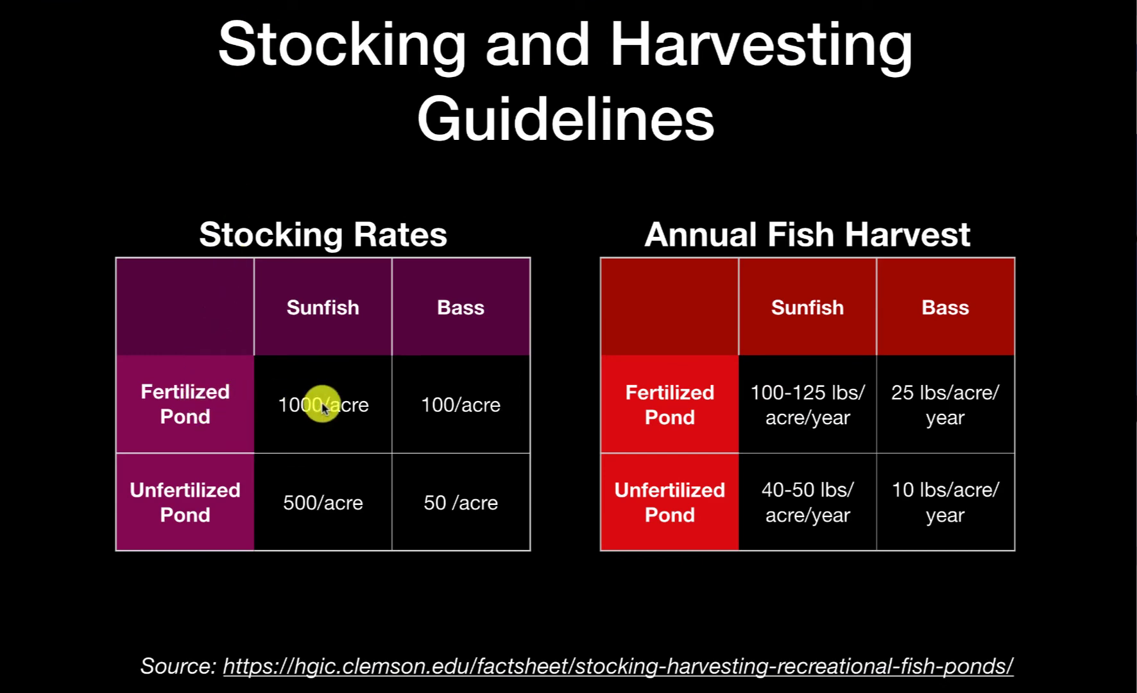
{"action": "left_click", "coordinate": [466, 325]}
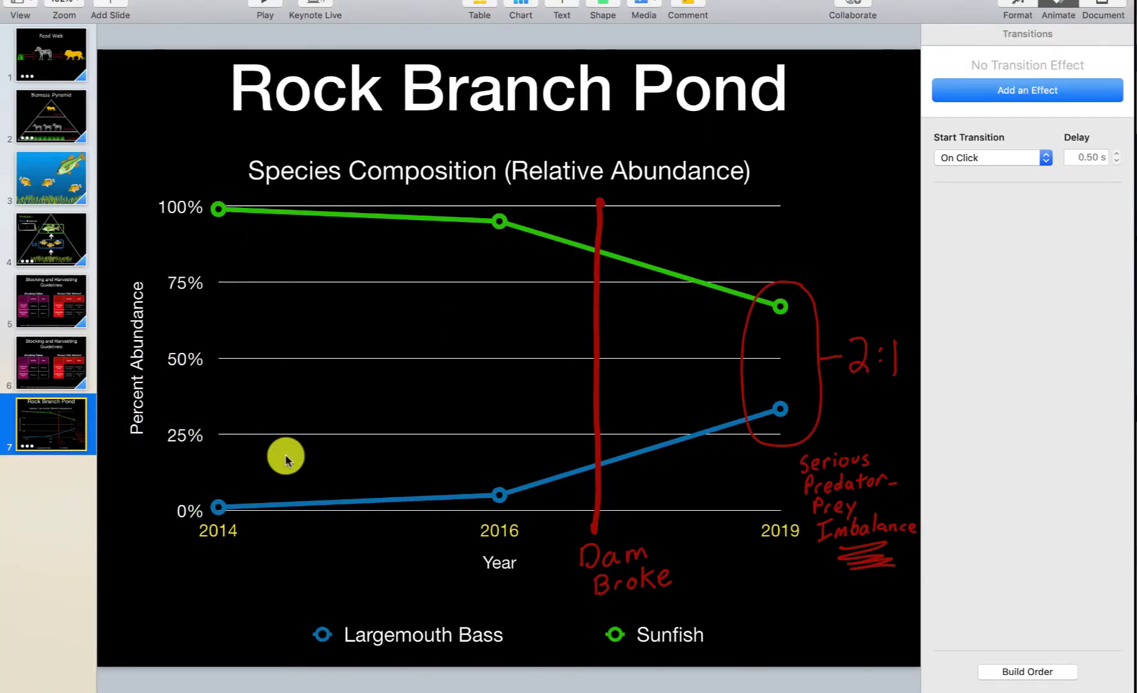
- Visit the Sandbox course's 1 | Making Tens page in Canvas, then bring Pitch Lab forward in Numbers
{"action": "key", "text": "super+Tab"}
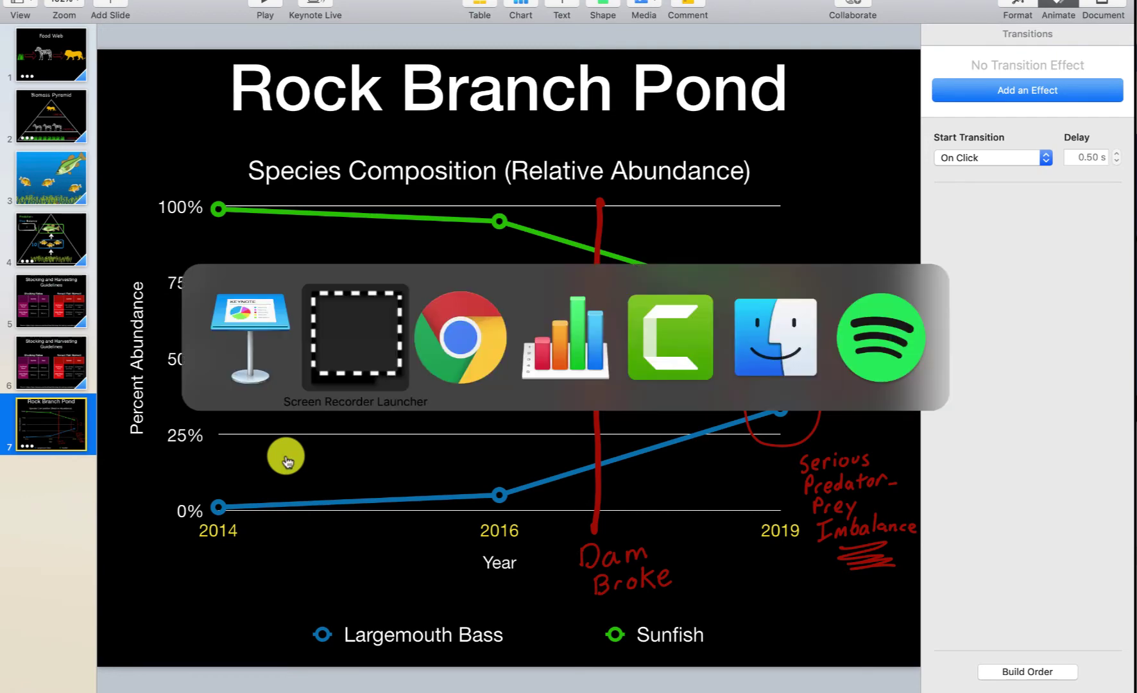
{"action": "key", "text": "super+Tab"}
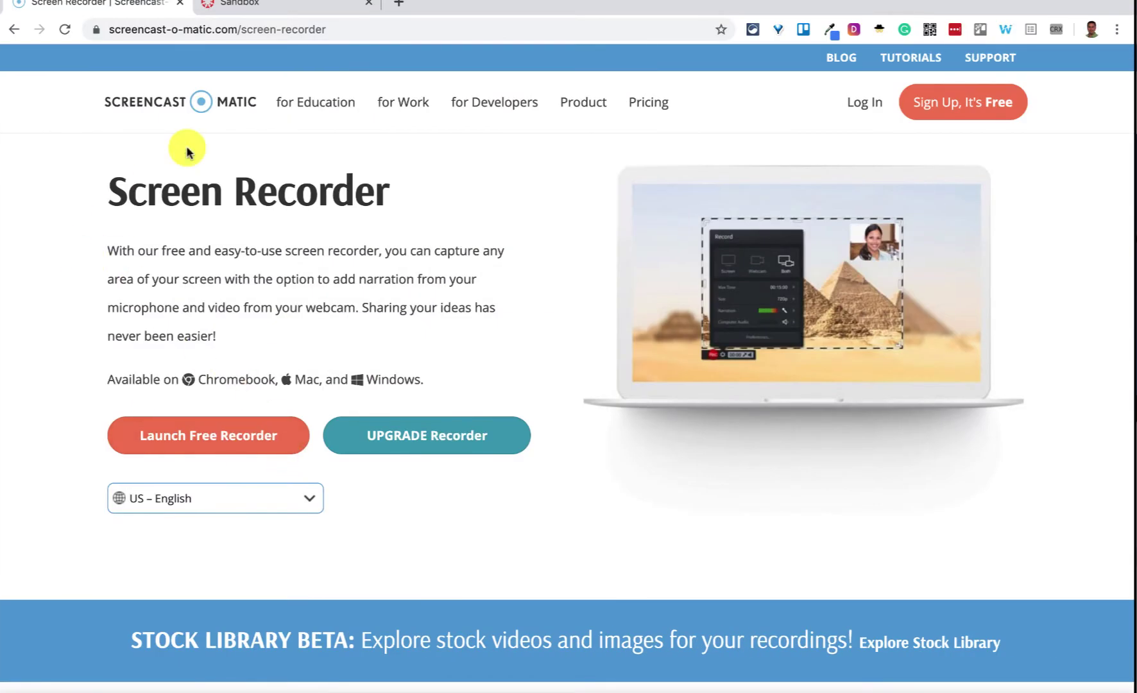
{"action": "left_click", "coordinate": [249, 6]}
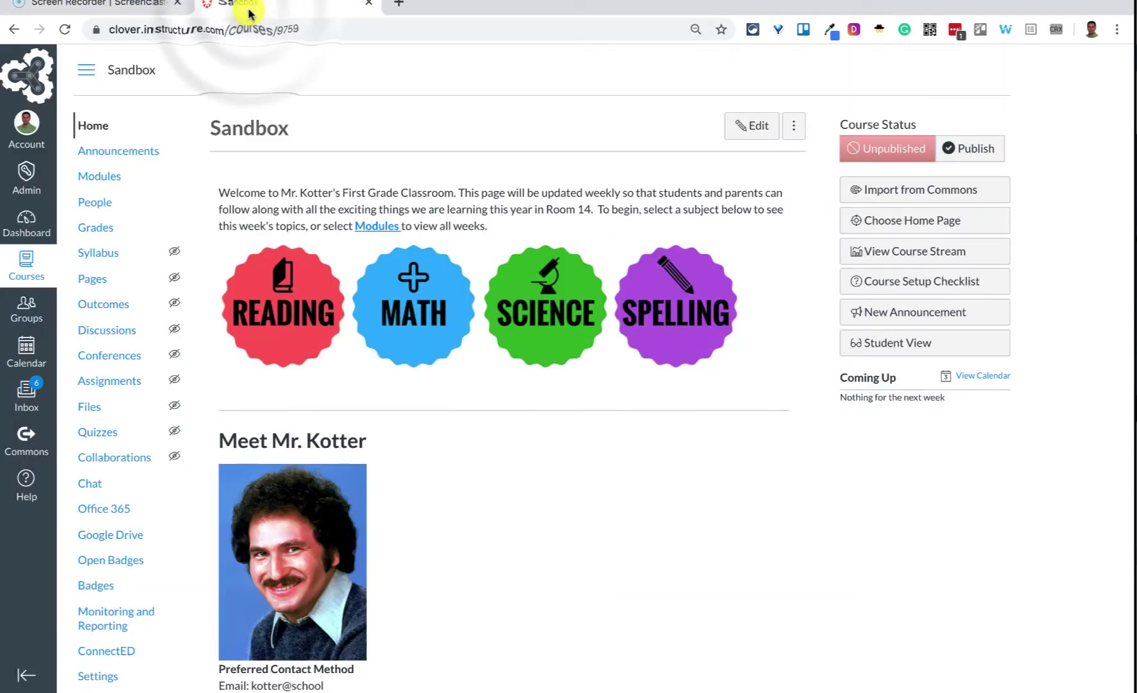
{"action": "left_click", "coordinate": [417, 313]}
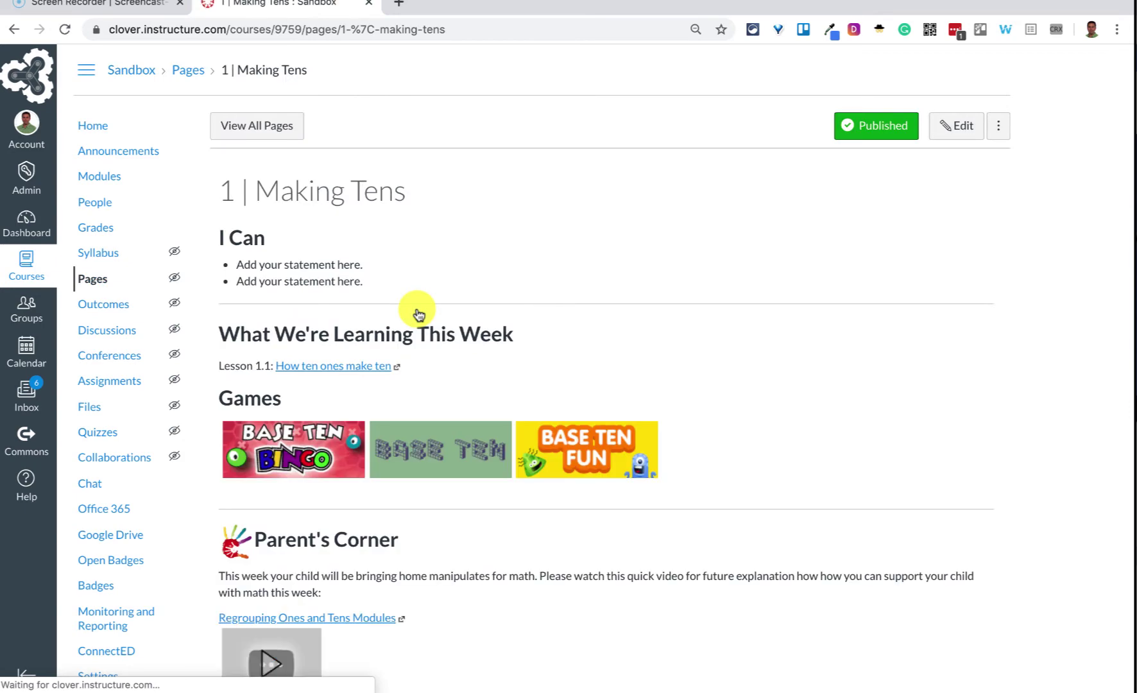
{"action": "key", "text": "super+Tab"}
{"action": "key", "text": "super+Tab"}
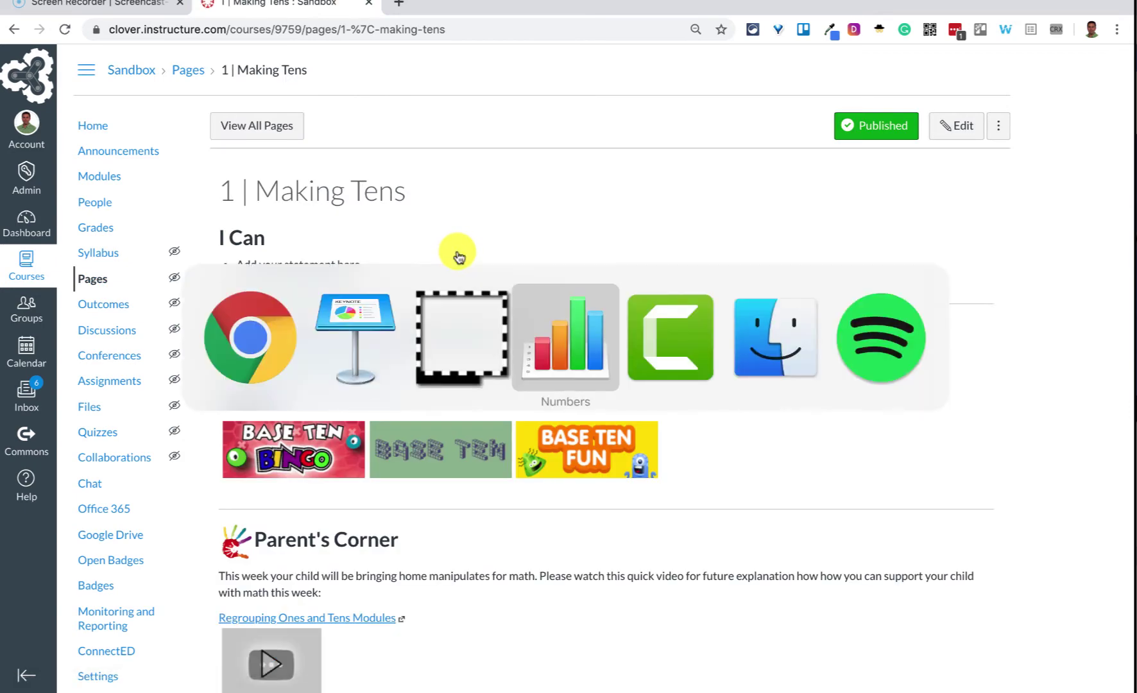
{"action": "left_click", "coordinate": [591, 378]}
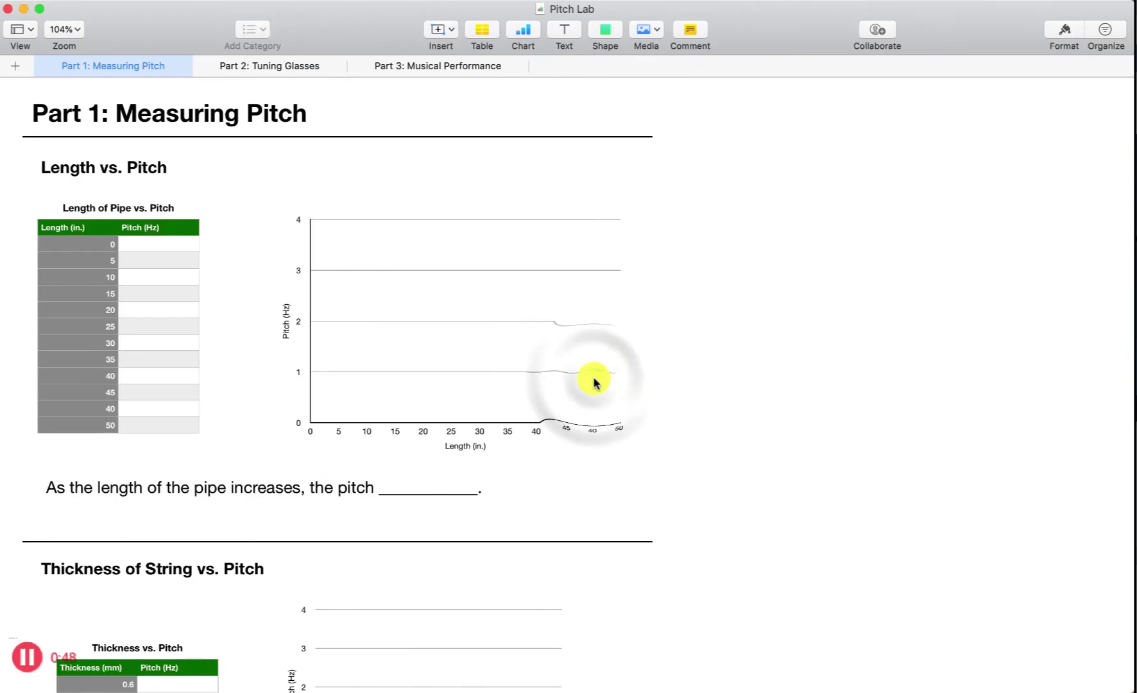
- Show the 'Part 2: Tuning Glasses' sheet and pause the recording at 1:05.60
{"action": "left_click", "coordinate": [288, 68]}
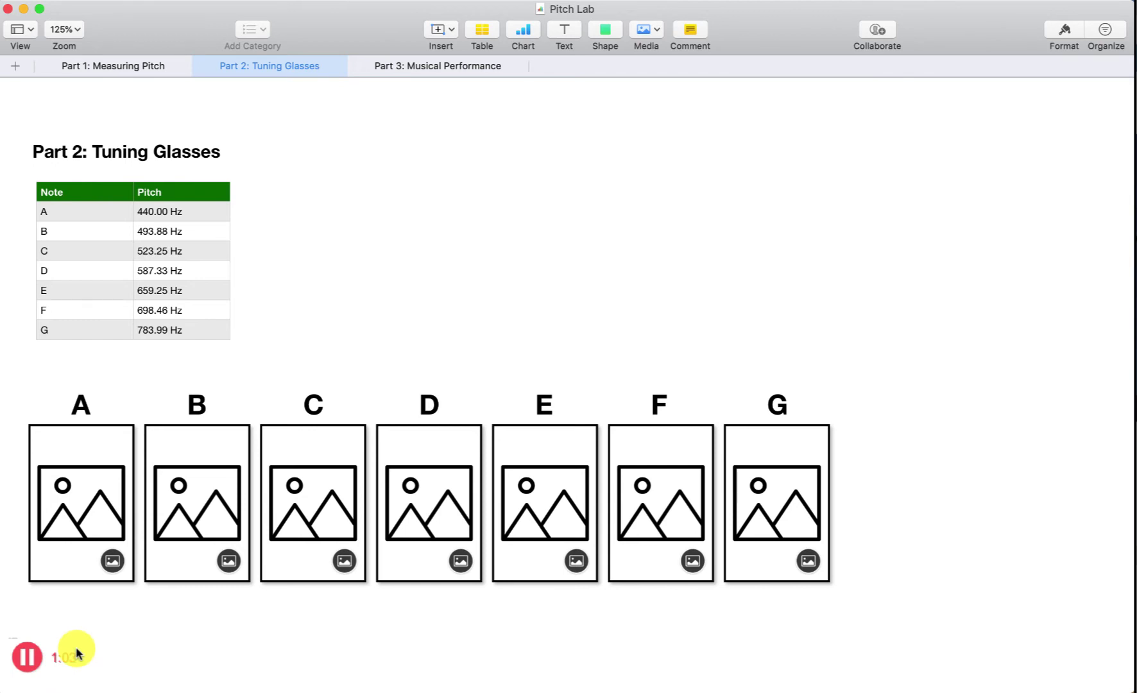
{"action": "left_click", "coordinate": [27, 659]}
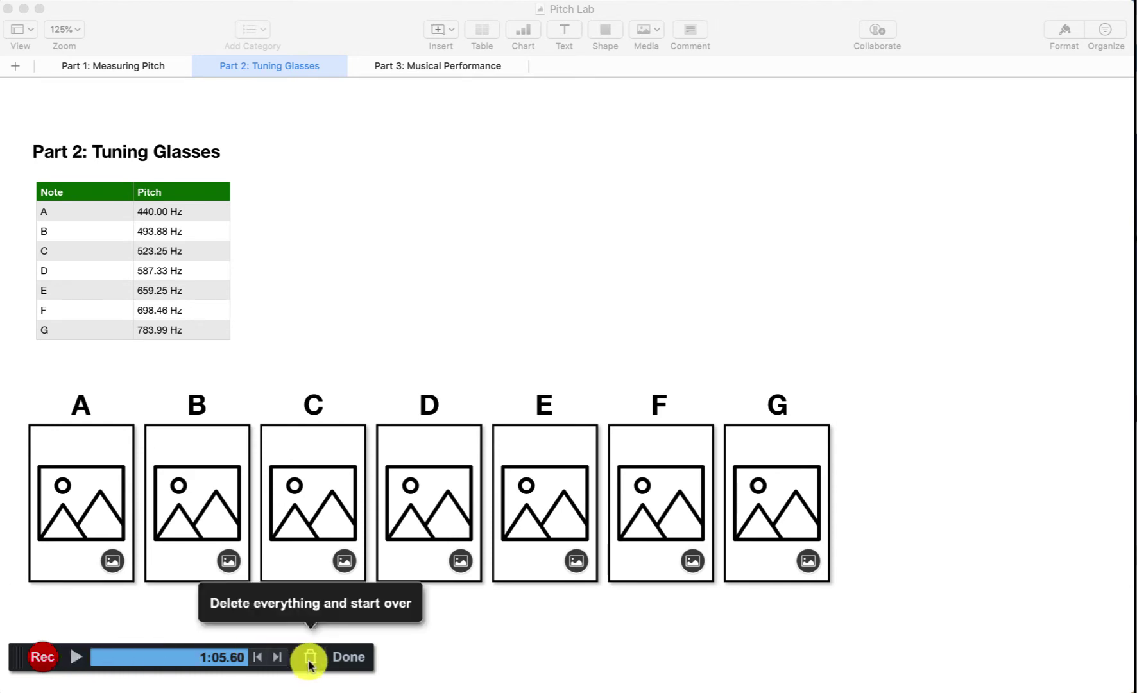
- Finish the 1:06 recording, open it for editing, and close the 'Unlock easy video editing' offer
{"action": "left_click", "coordinate": [346, 657]}
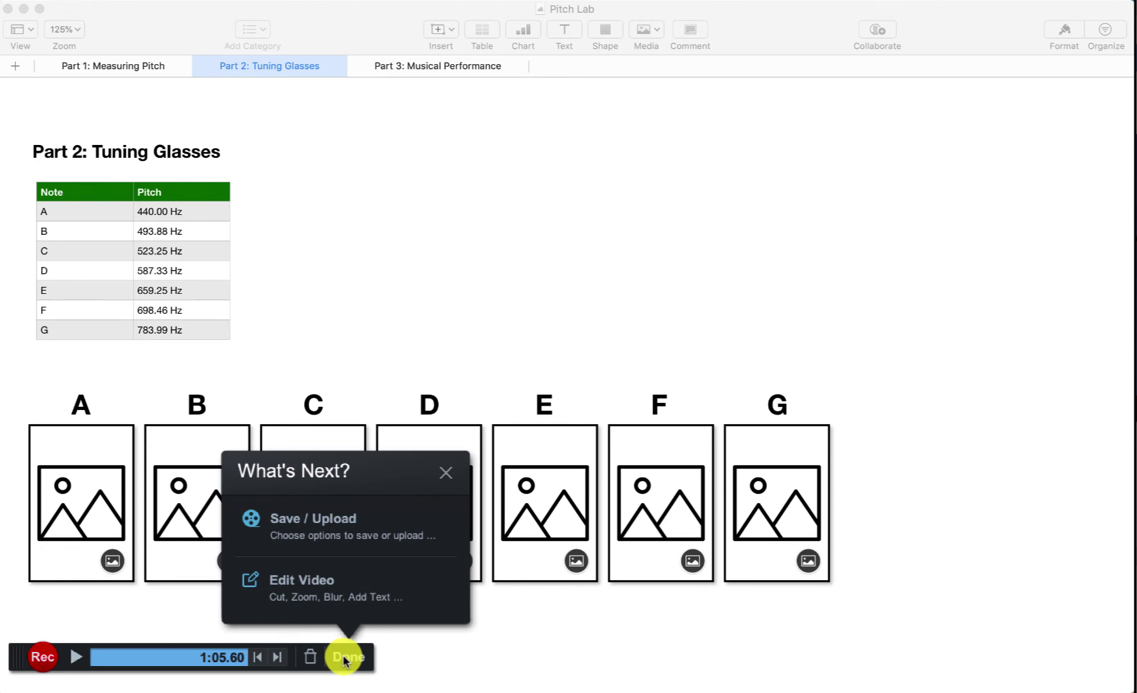
{"action": "left_click", "coordinate": [299, 581]}
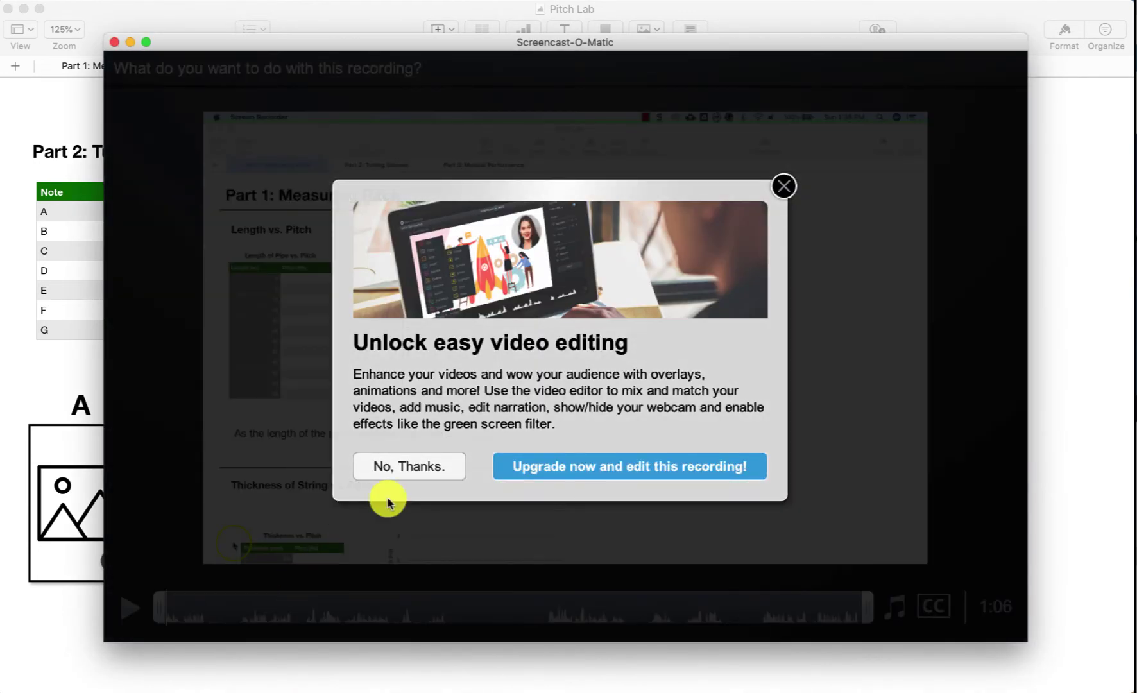
{"action": "left_click", "coordinate": [784, 190]}
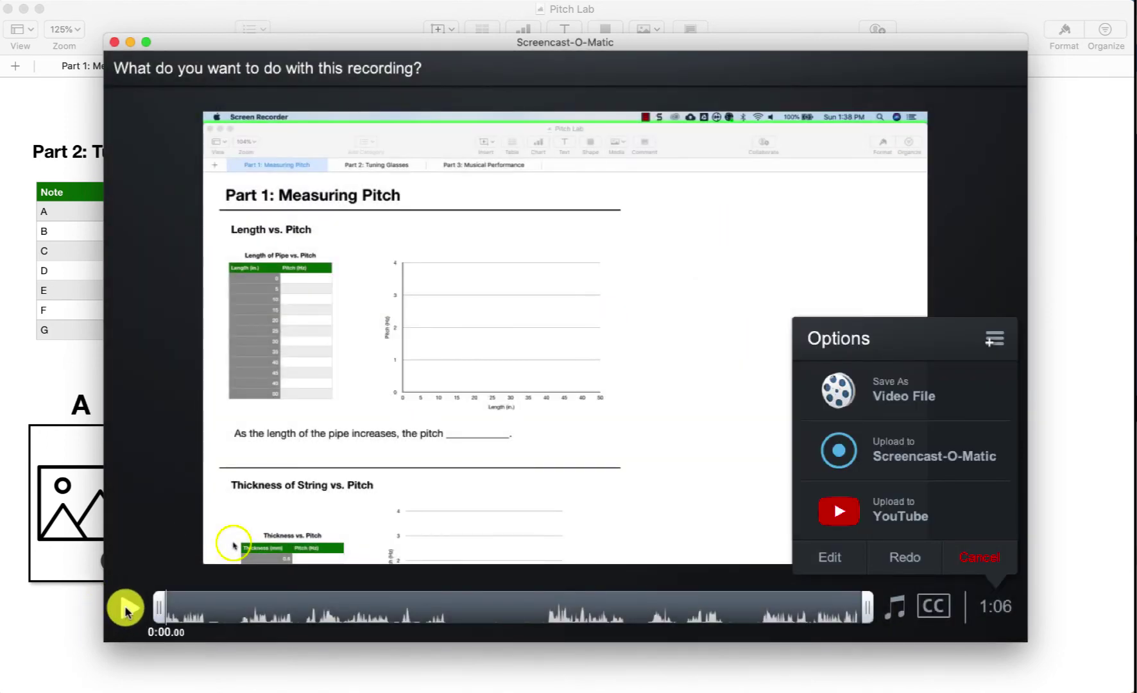
{"action": "left_click", "coordinate": [125, 609]}
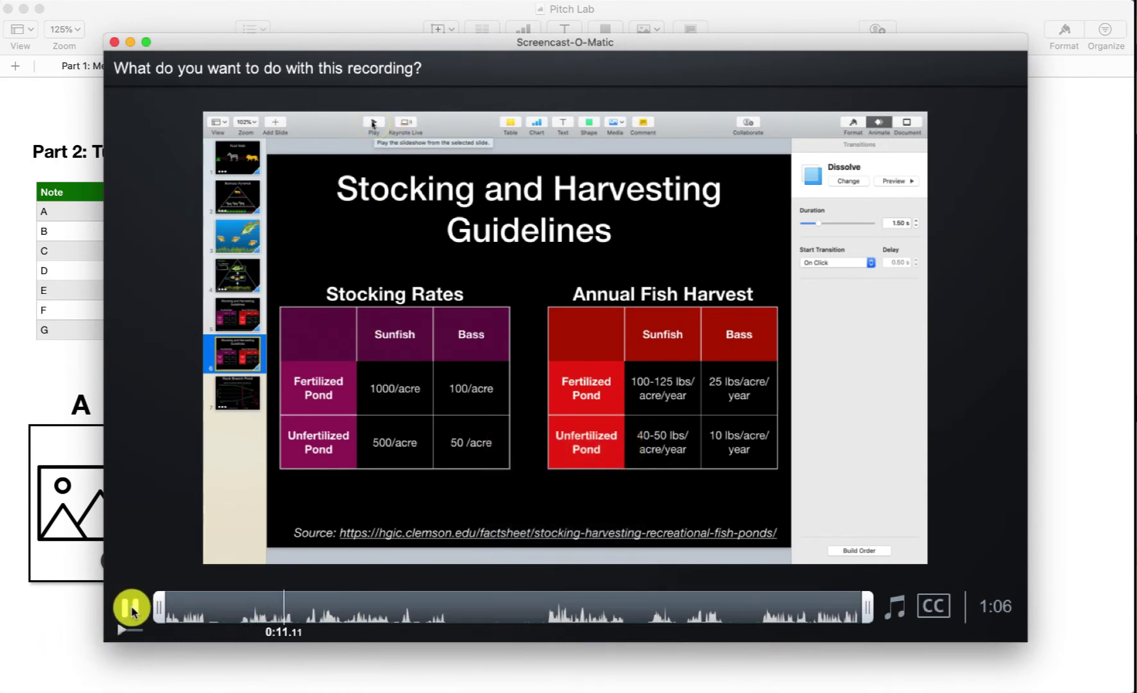
{"action": "left_click", "coordinate": [131, 608]}
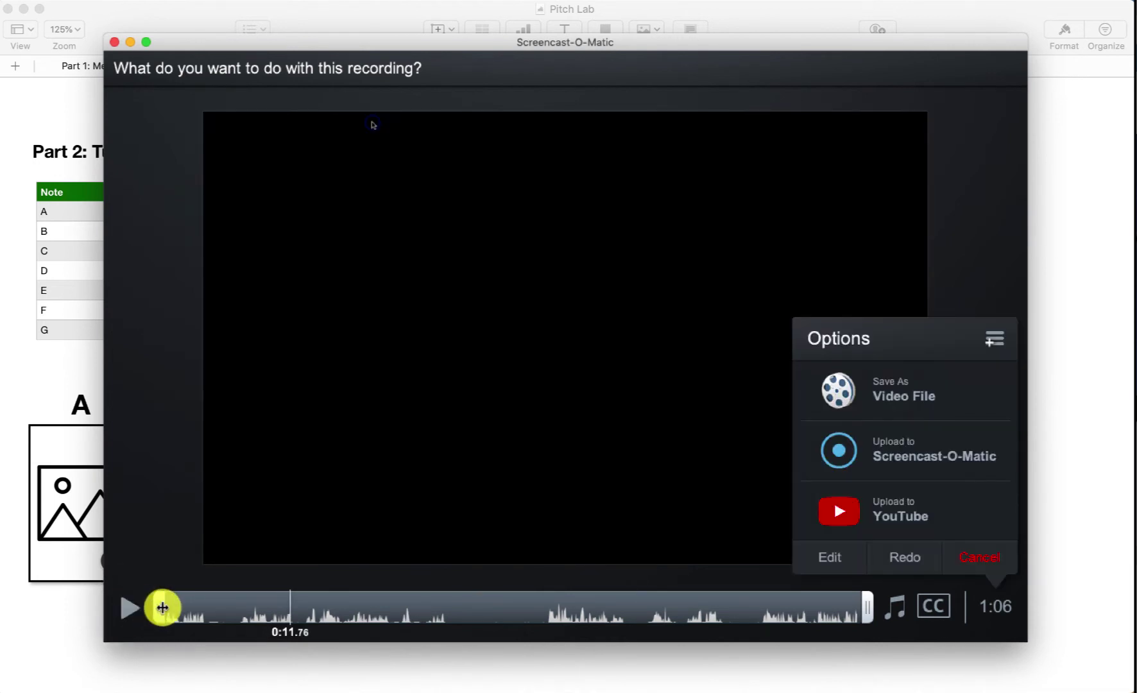
{"action": "left_click_drag", "start_coordinate": [165, 608], "coordinate": [159, 610]}
- Trim the clip's start to the Stocking and Harvesting slide and preview from there
{"action": "left_click_drag", "start_coordinate": [159, 610], "coordinate": [300, 603]}
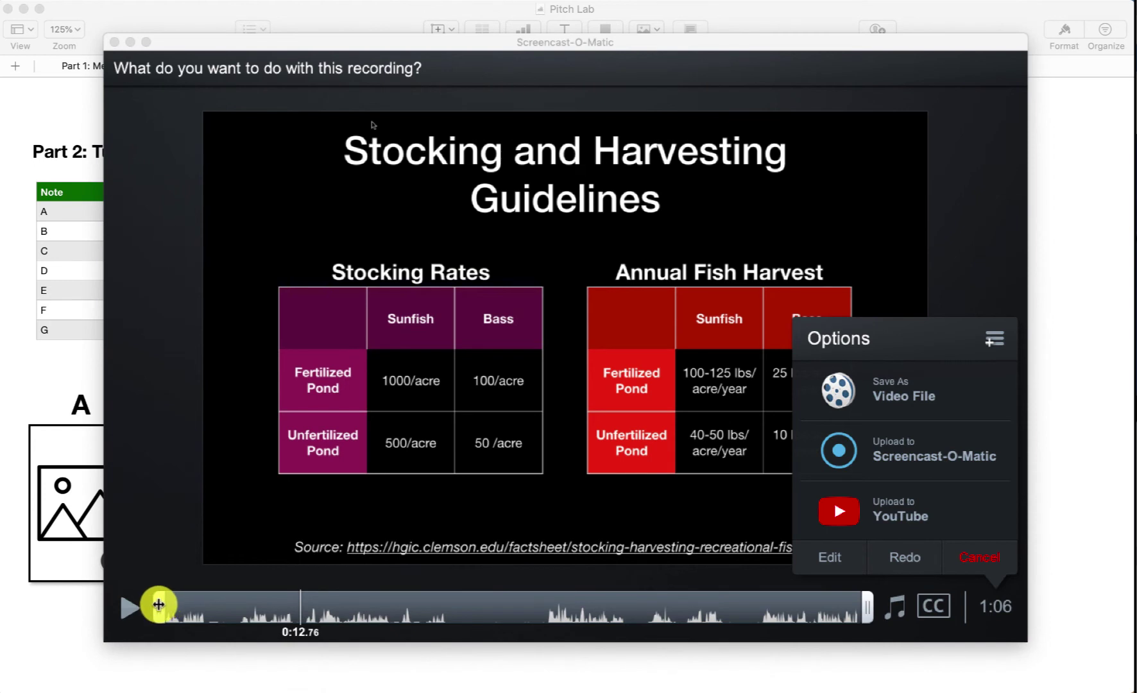
{"action": "left_click_drag", "start_coordinate": [159, 604], "coordinate": [294, 615]}
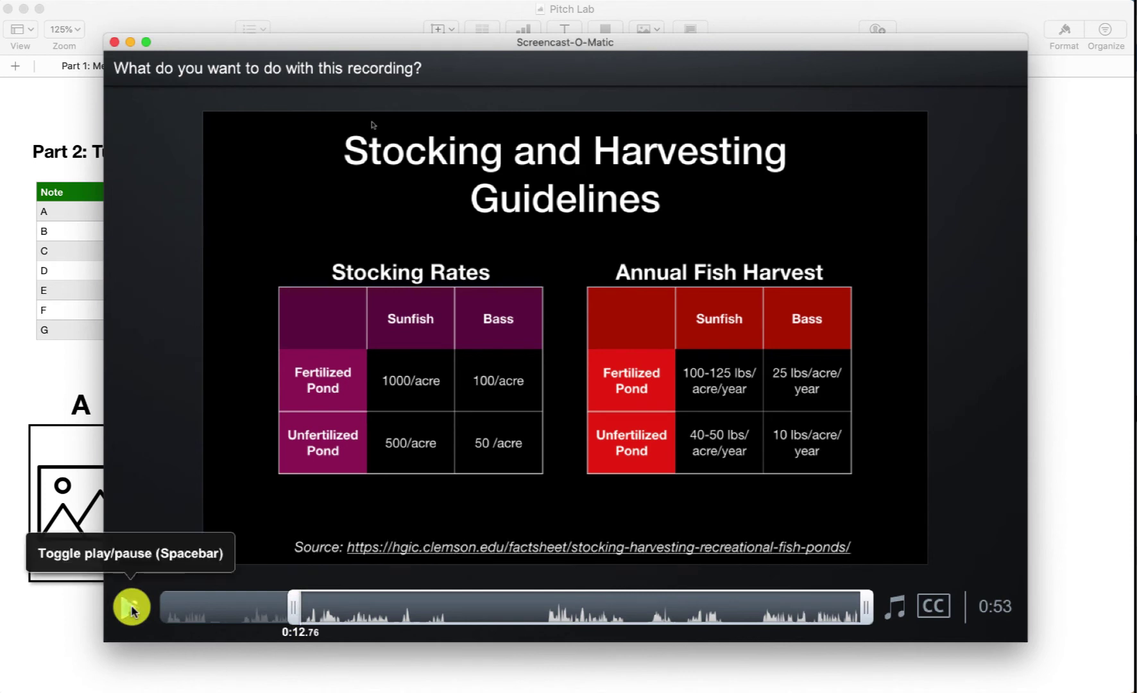
{"action": "left_click", "coordinate": [132, 608]}
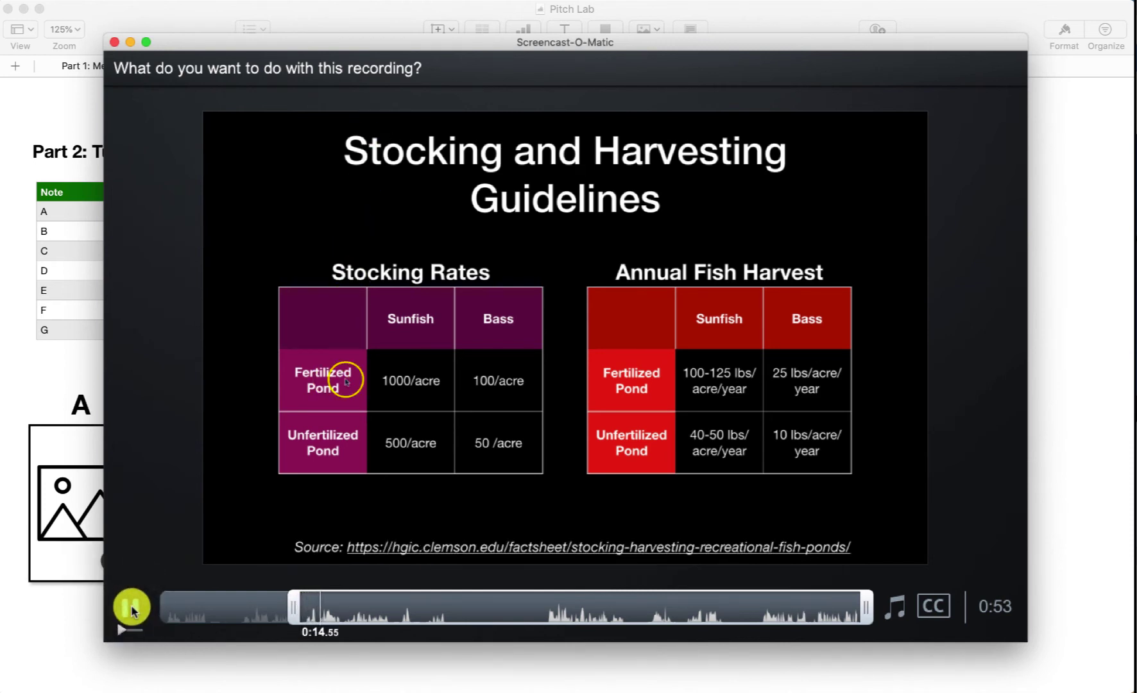
{"action": "left_click", "coordinate": [131, 608]}
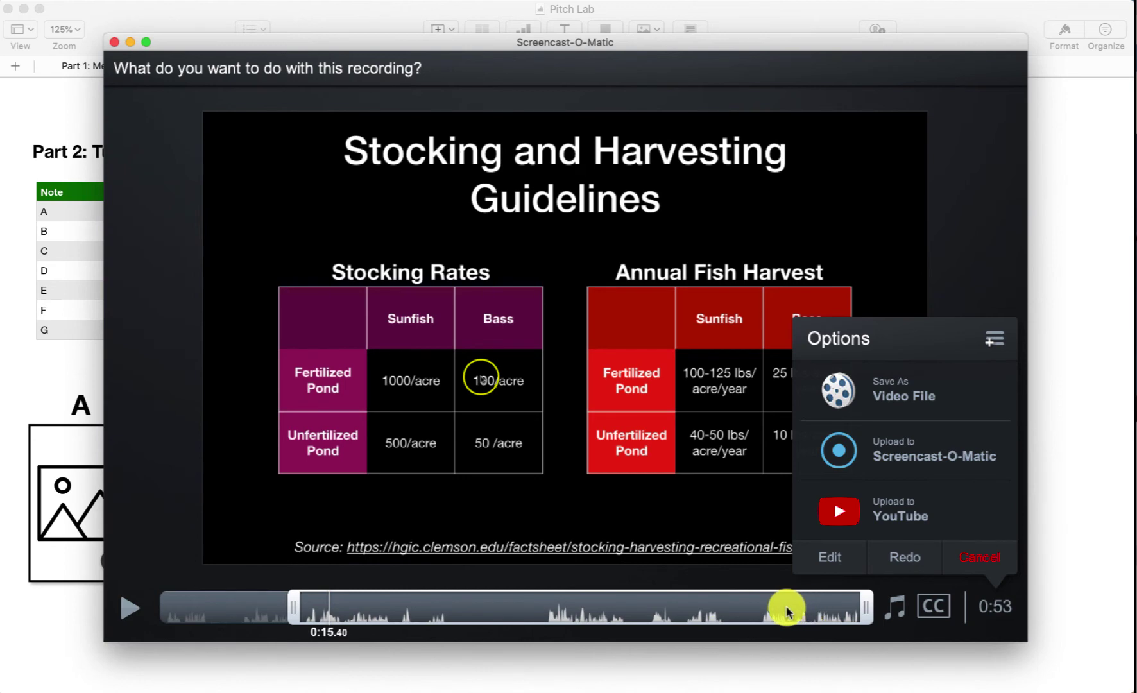
- Cut everything after the Rock Branch Pond chart, near 0:21, and play the 0:14 section
{"action": "left_click", "coordinate": [752, 609]}
{"action": "left_click", "coordinate": [419, 619]}
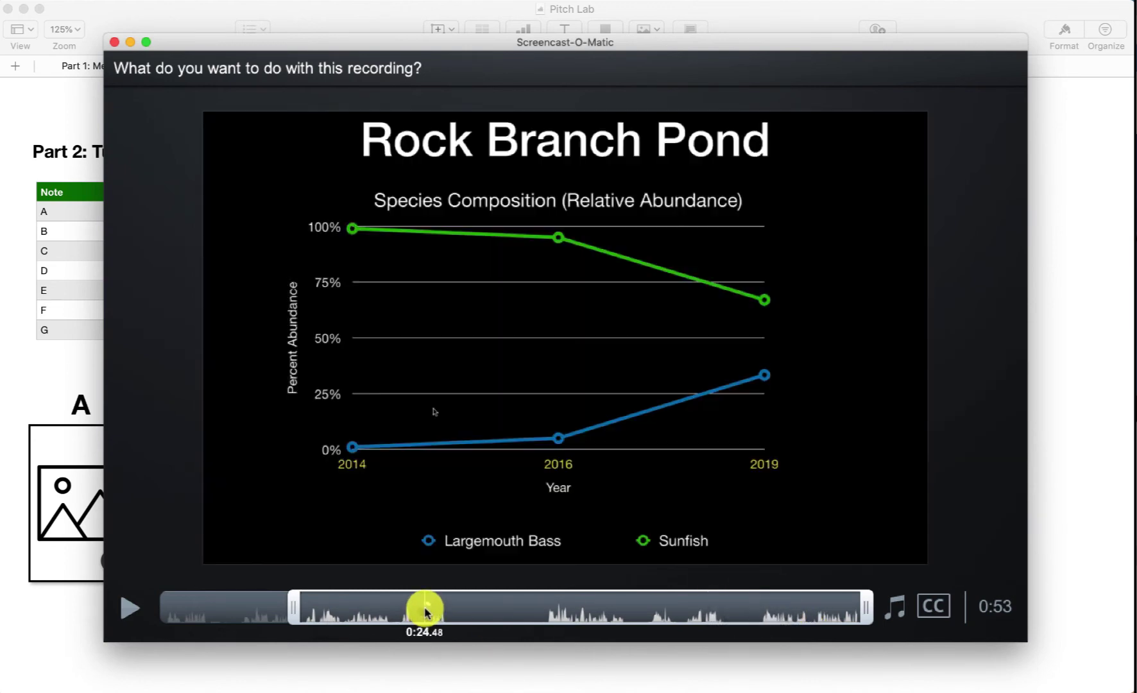
{"action": "left_click", "coordinate": [358, 608]}
{"action": "mouse_move", "coordinate": [359, 608]}
{"action": "left_mouse_down"}
{"action": "mouse_move", "coordinate": [456, 600]}
{"action": "mouse_move", "coordinate": [442, 601]}
{"action": "left_mouse_up"}
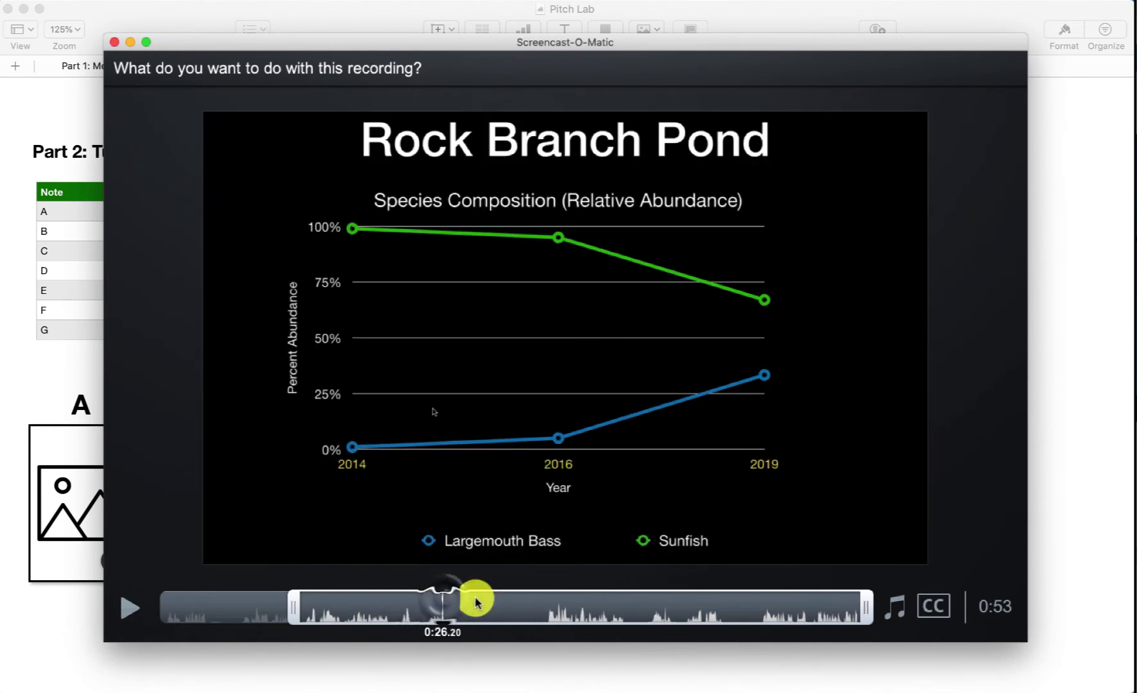
{"action": "left_click_drag", "start_coordinate": [870, 605], "coordinate": [451, 619]}
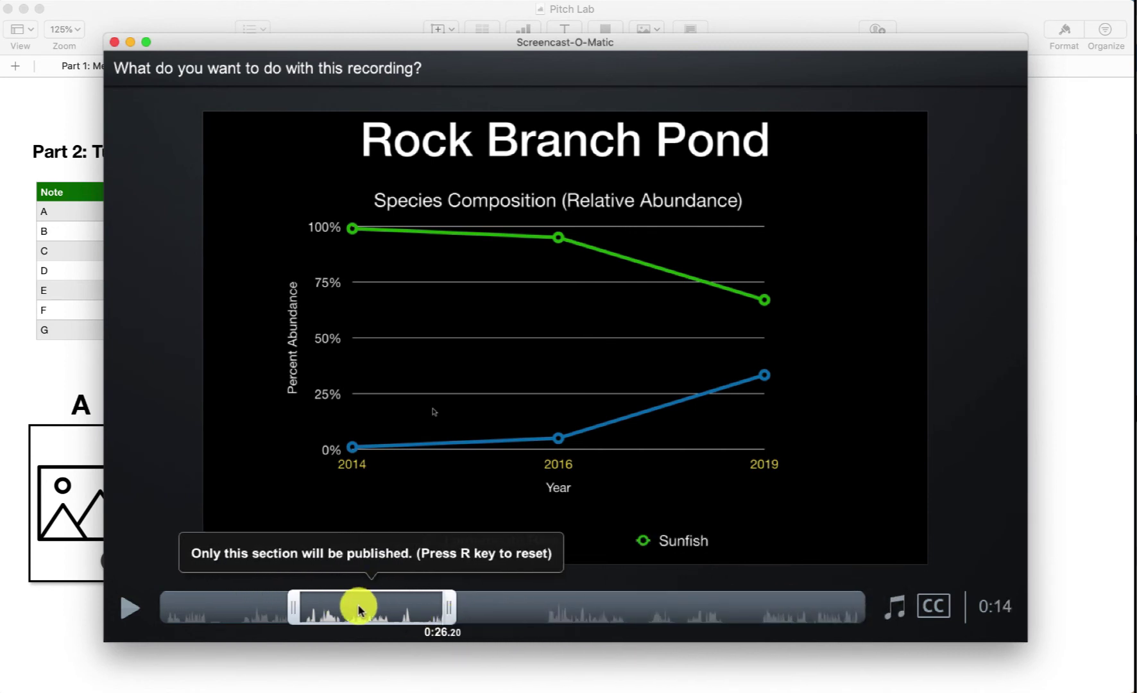
{"action": "left_click", "coordinate": [127, 607]}
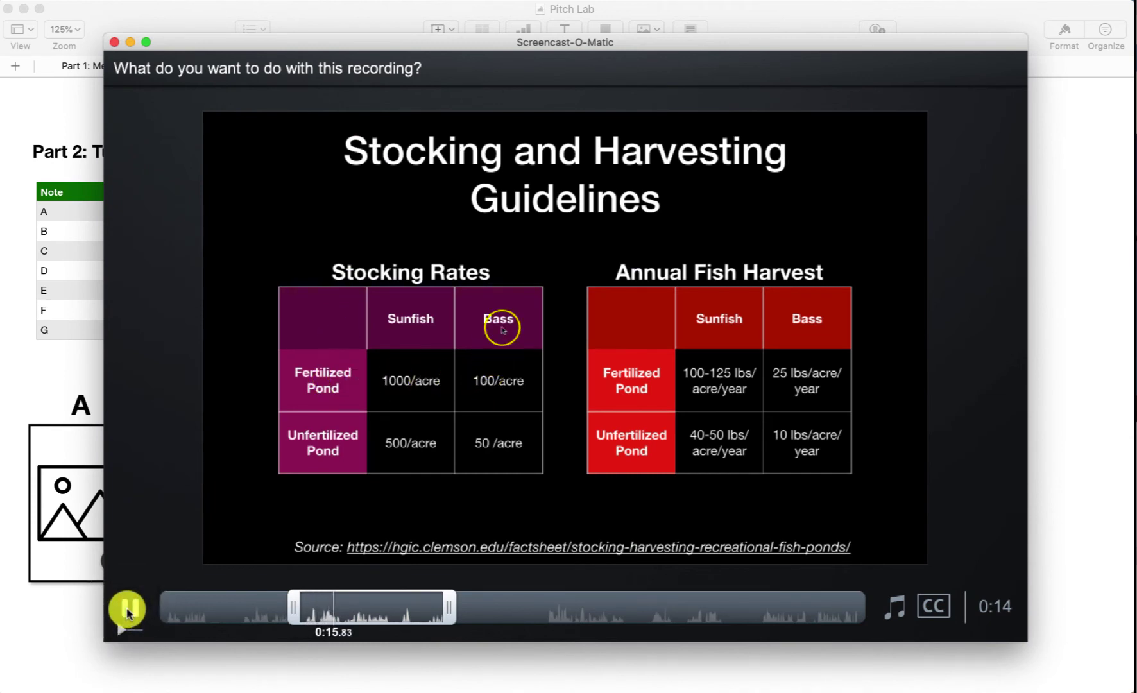
- Pause the trimmed 0:14 clip's preview
{"action": "left_click", "coordinate": [128, 612]}
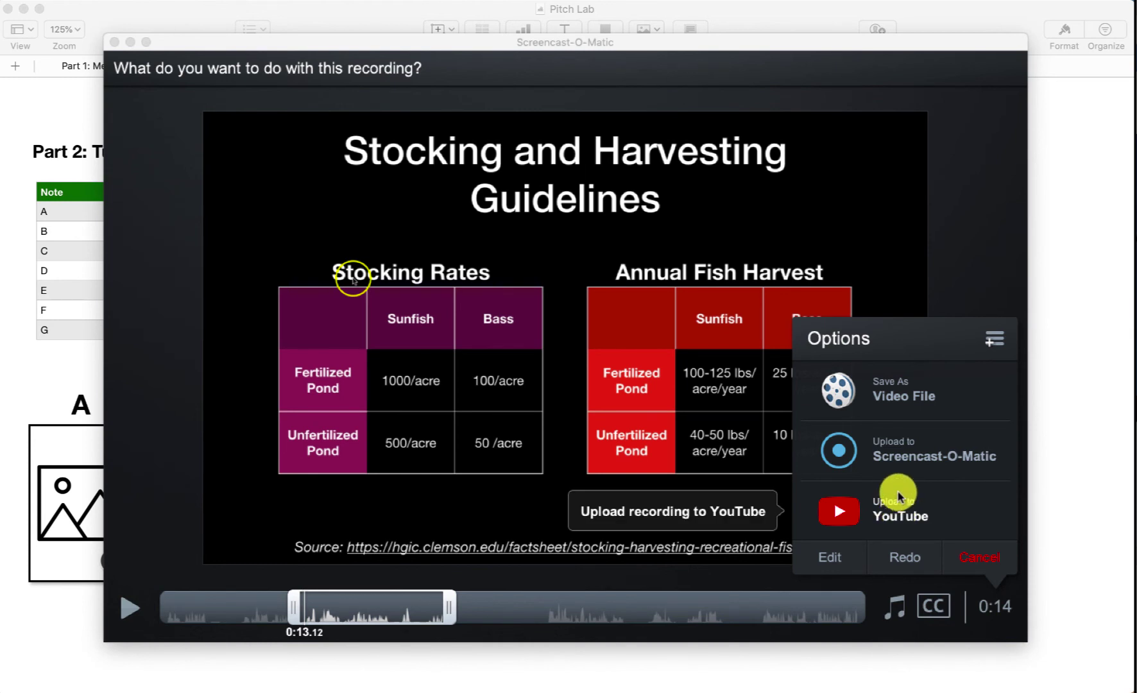
- Export as an MP4 video file named 'Sample Recording' in the Downloads folder
{"action": "left_click", "coordinate": [892, 398]}
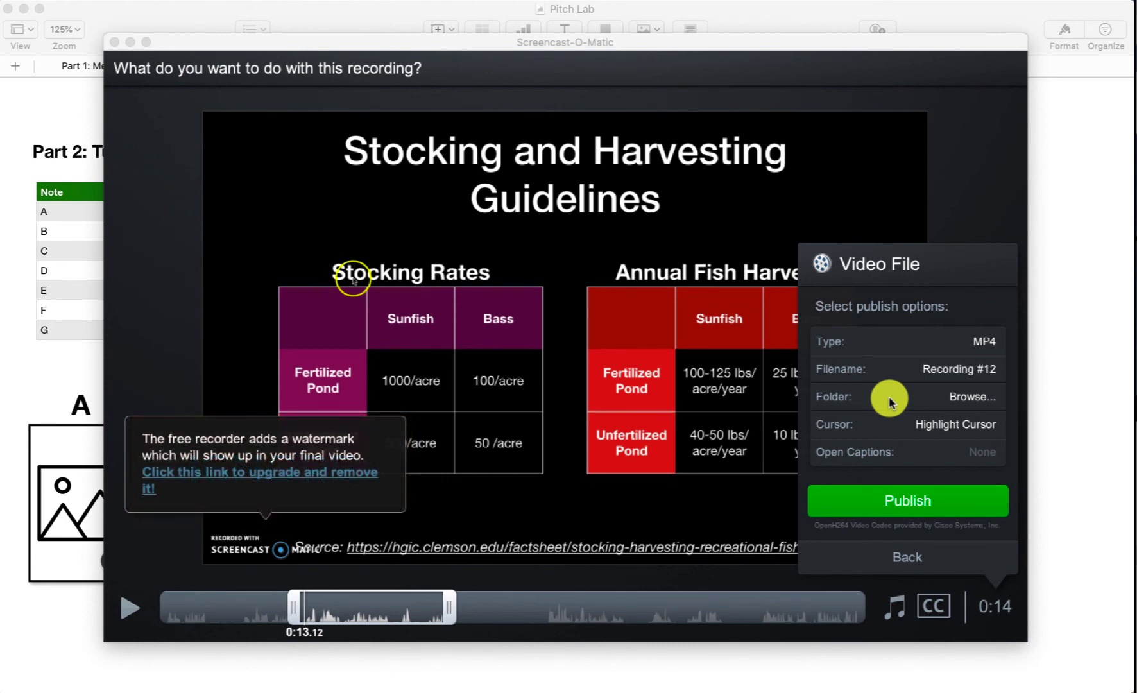
{"action": "left_click", "coordinate": [940, 374]}
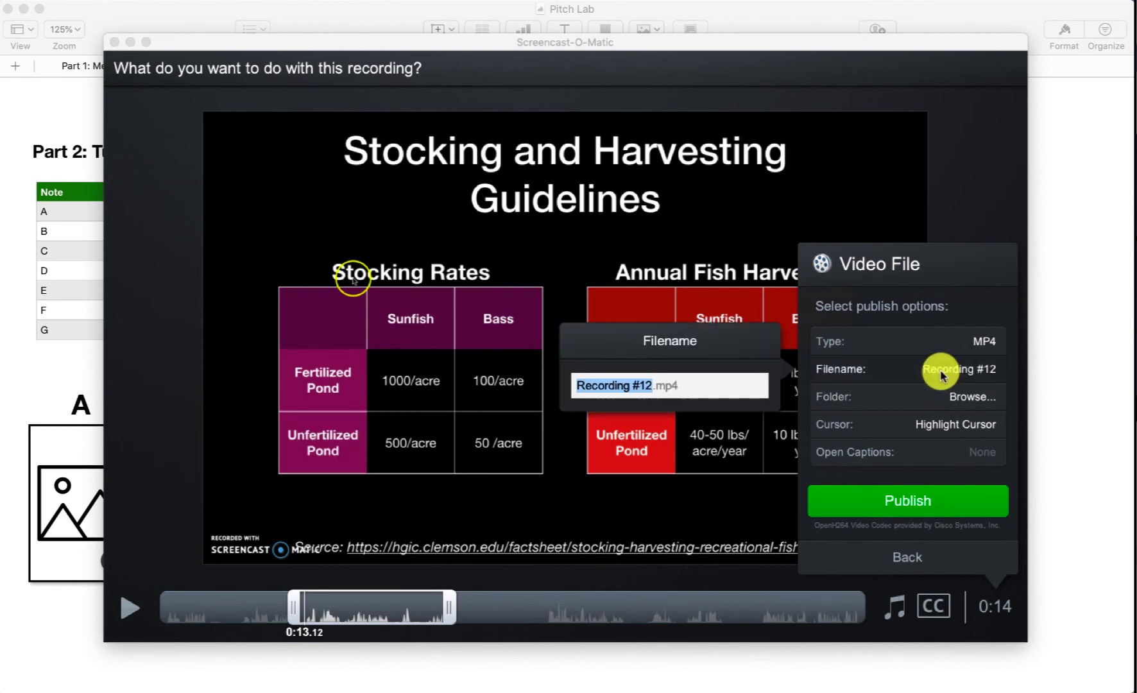
{"action": "type", "text": "Samp"}
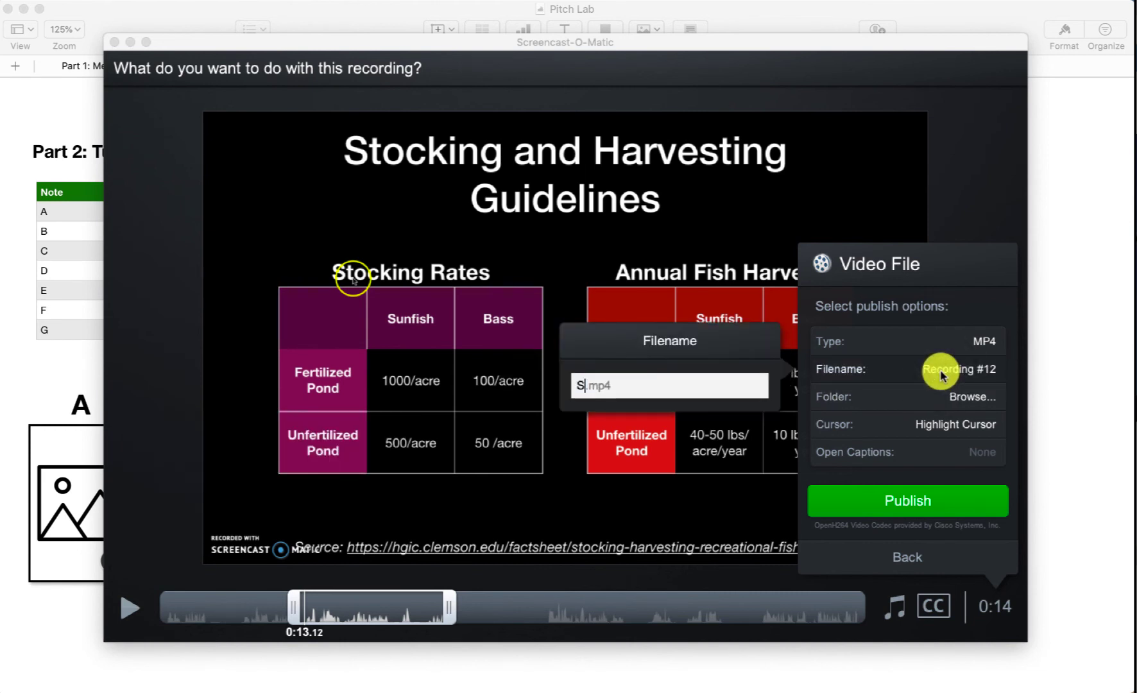
{"action": "type", "text": "le Re"}
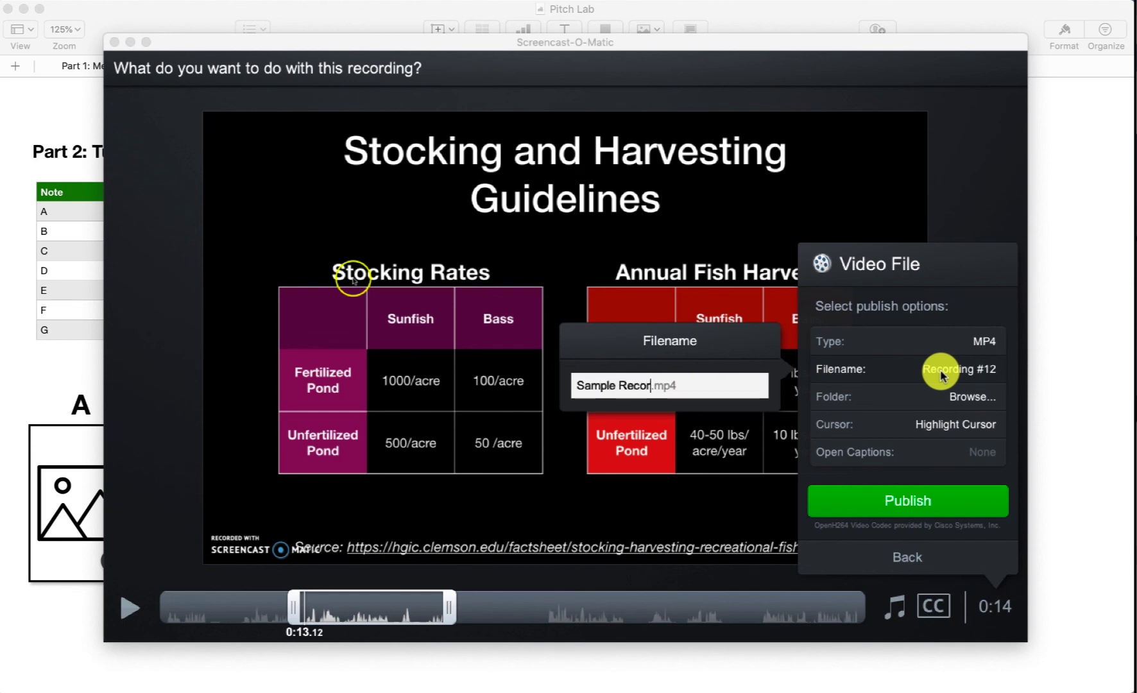
{"action": "left_click", "coordinate": [981, 401]}
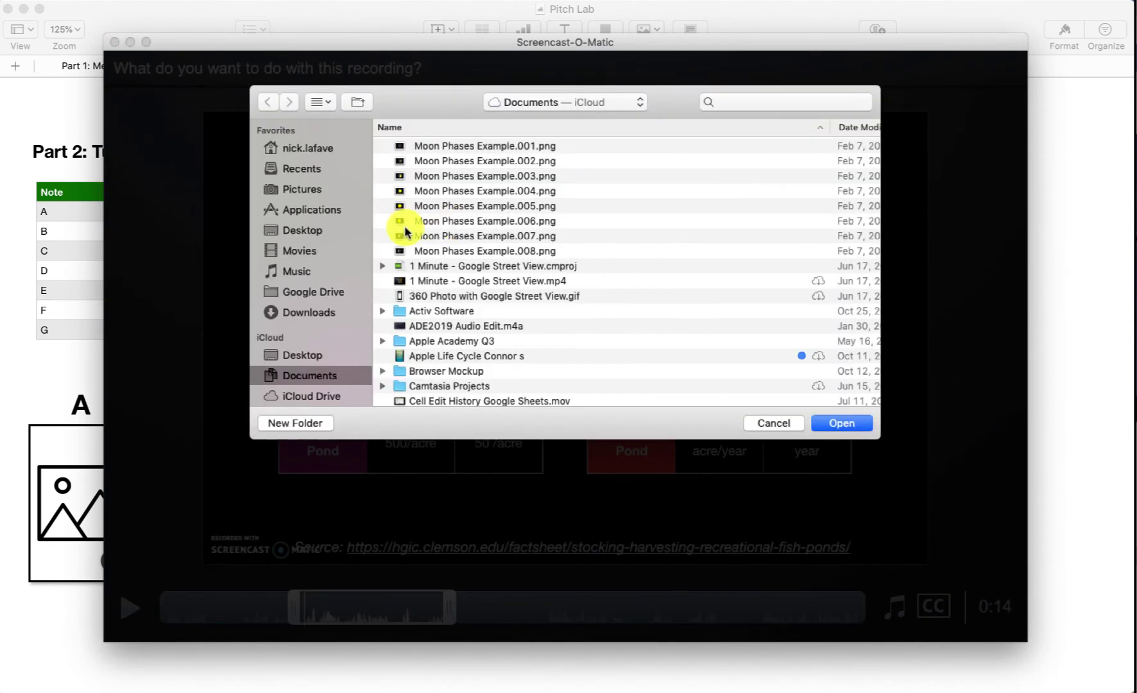
{"action": "left_click", "coordinate": [302, 311]}
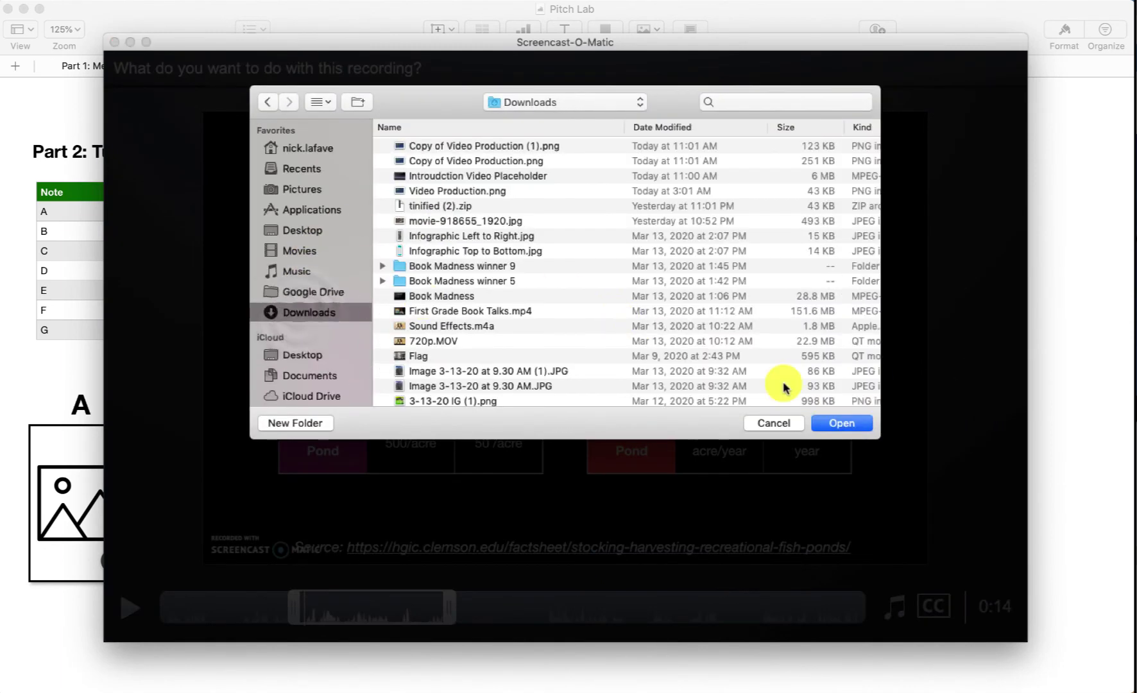
{"action": "left_click", "coordinate": [844, 425]}
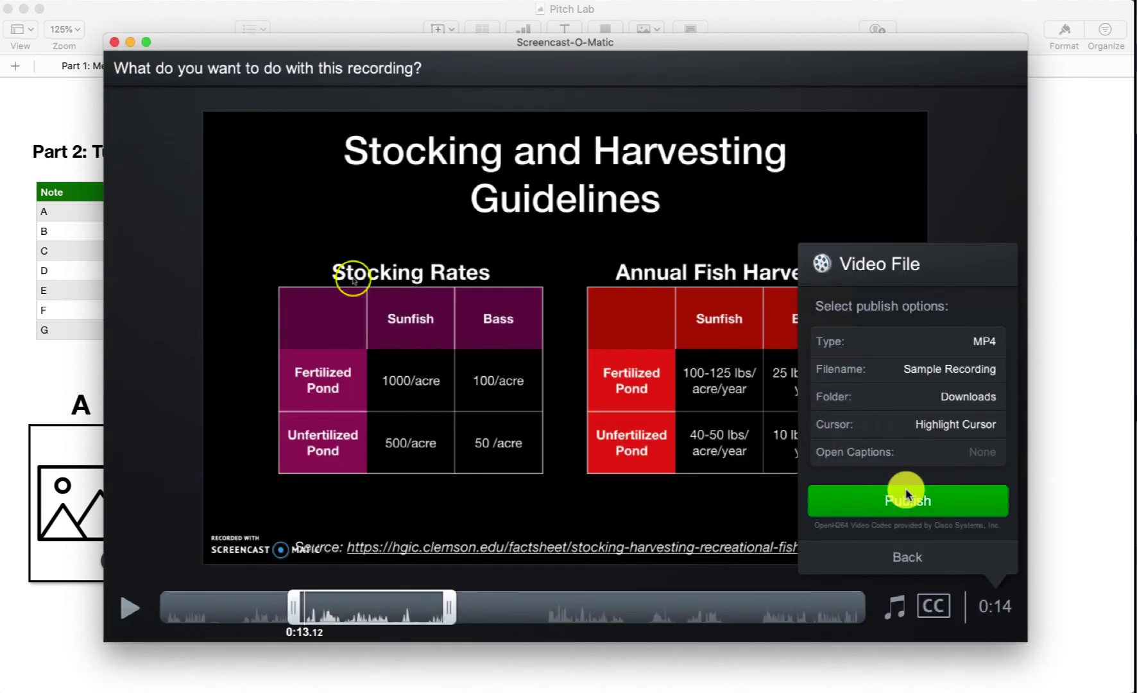
- Keep the Highlight Cursor option, publish Sample Recording.mp4, and play the finished video
{"action": "left_click", "coordinate": [955, 427]}
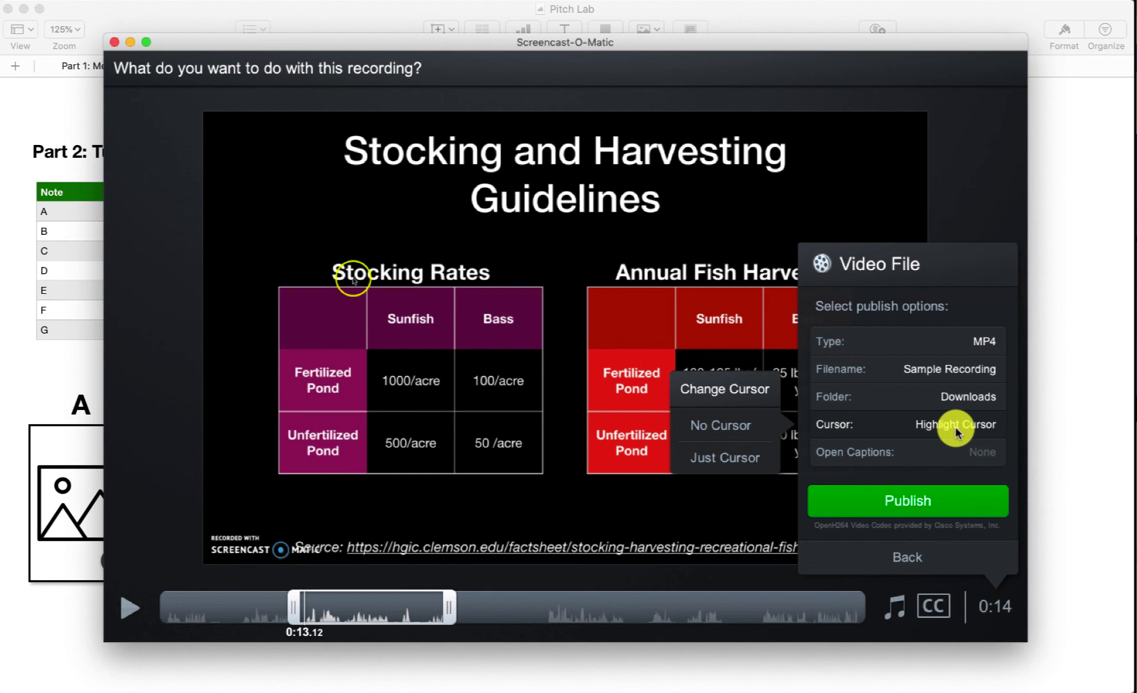
{"action": "left_click", "coordinate": [955, 433]}
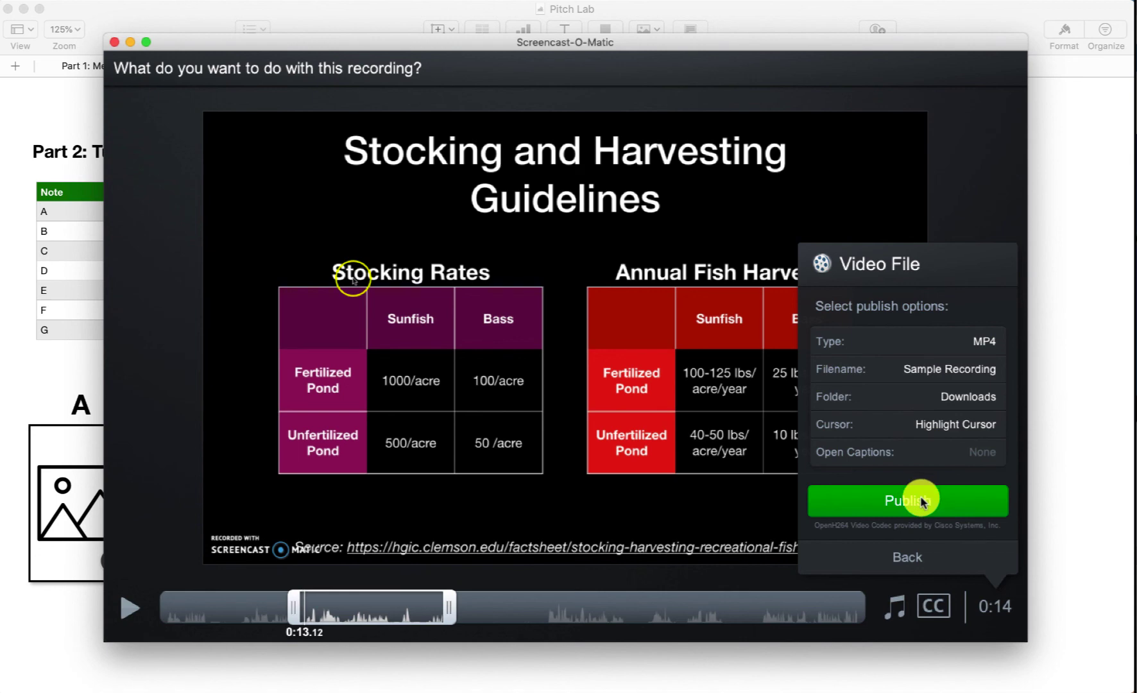
{"action": "left_click", "coordinate": [922, 502]}
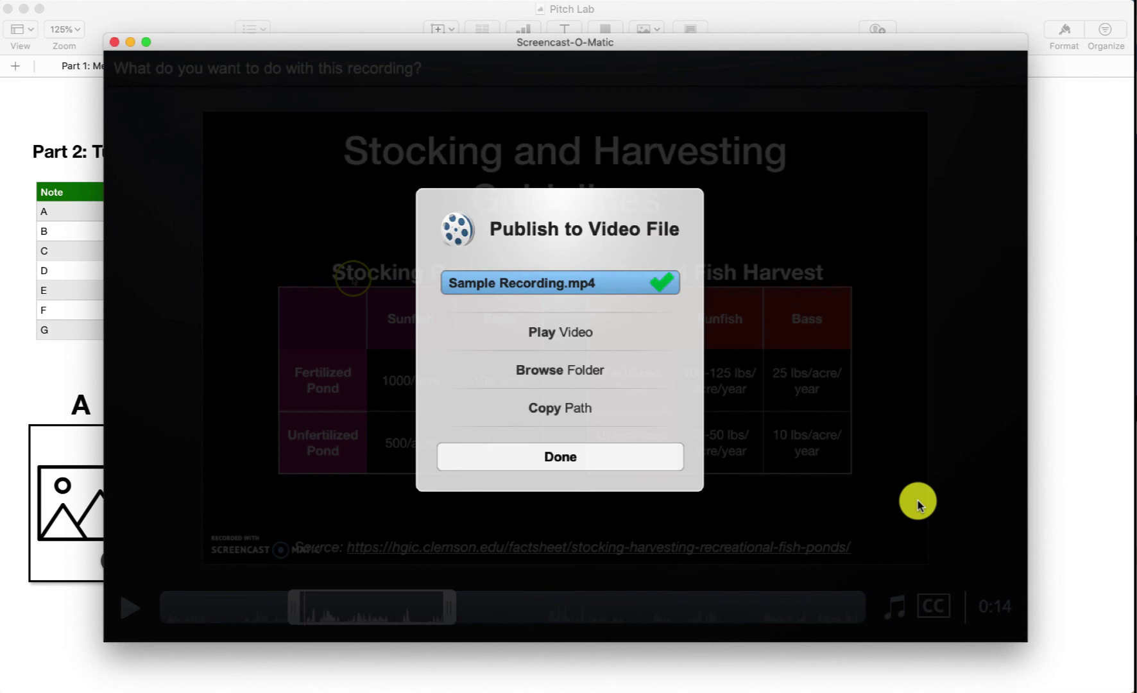
{"action": "left_click", "coordinate": [565, 333]}
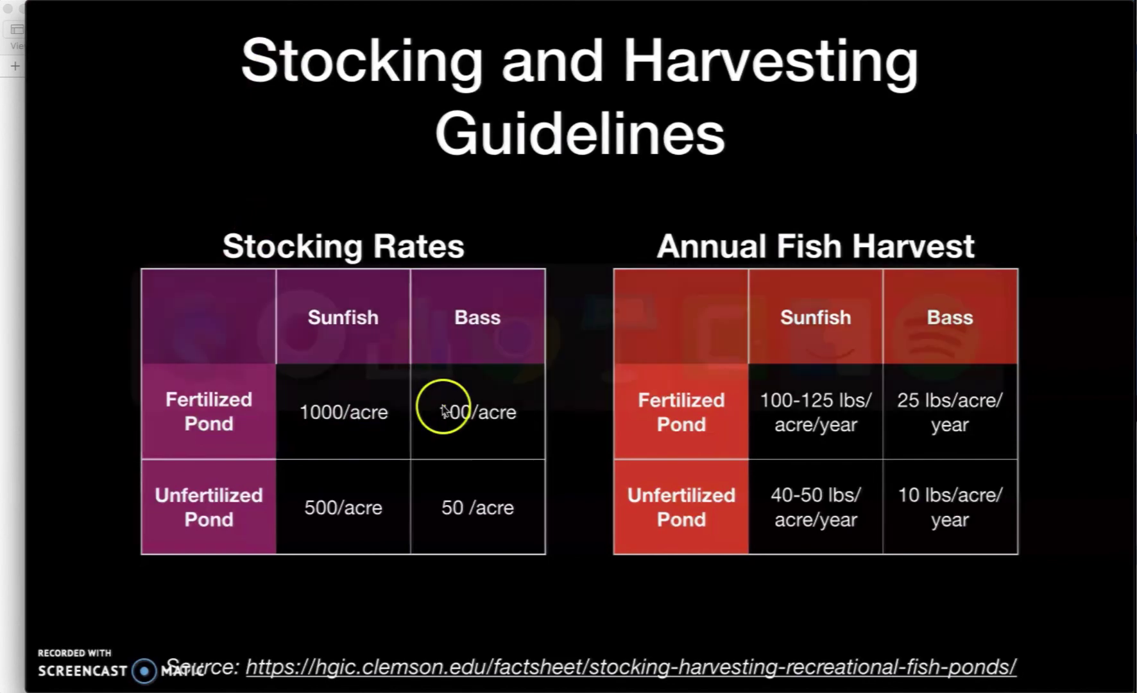
- Open Sample Recording.mp4 from Downloads in QuickTime, play it, then pause it
{"action": "left_click", "coordinate": [114, 18]}
{"action": "left_click", "coordinate": [114, 18]}
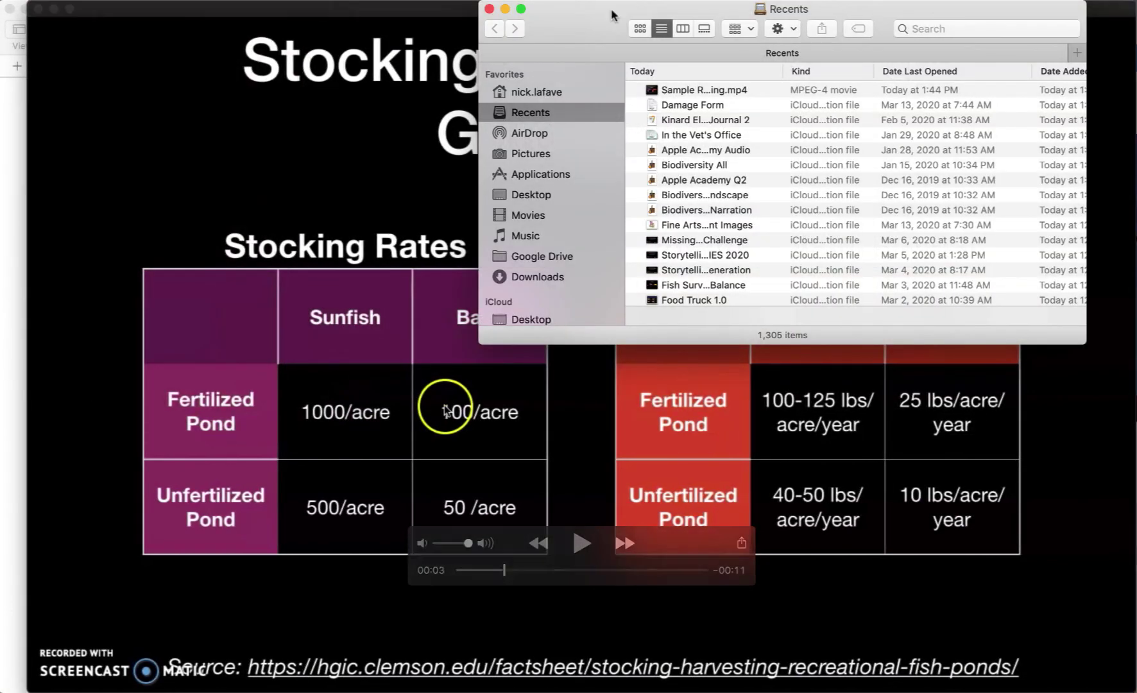
{"action": "left_click", "coordinate": [537, 276]}
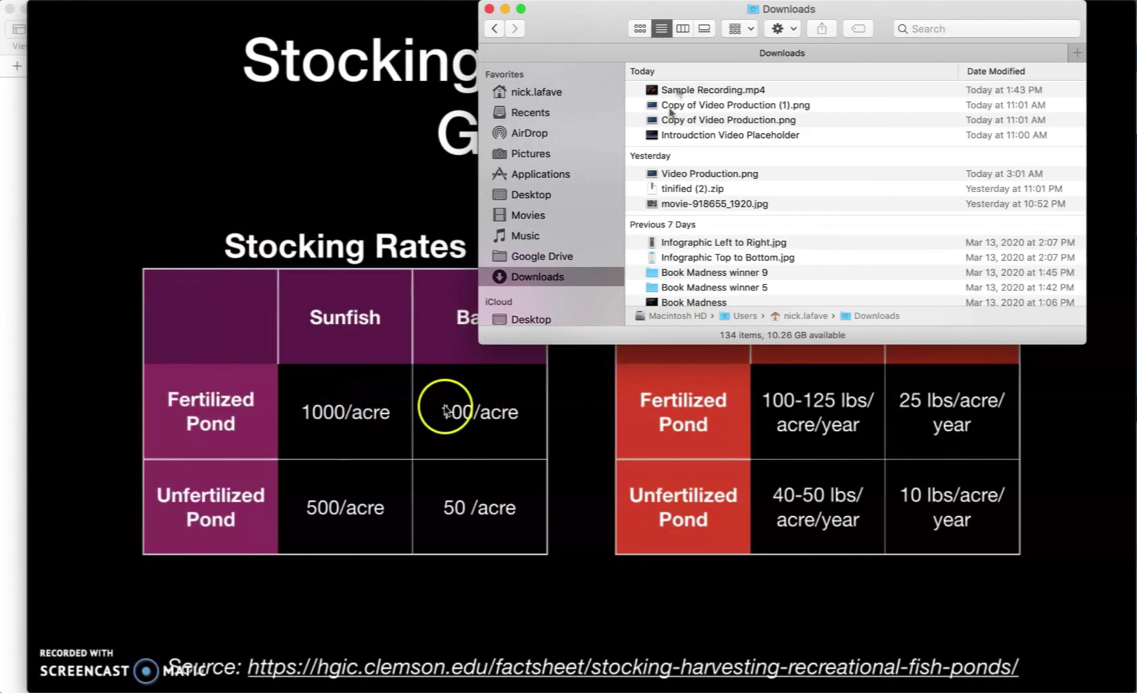
{"action": "double_click", "coordinate": [683, 92]}
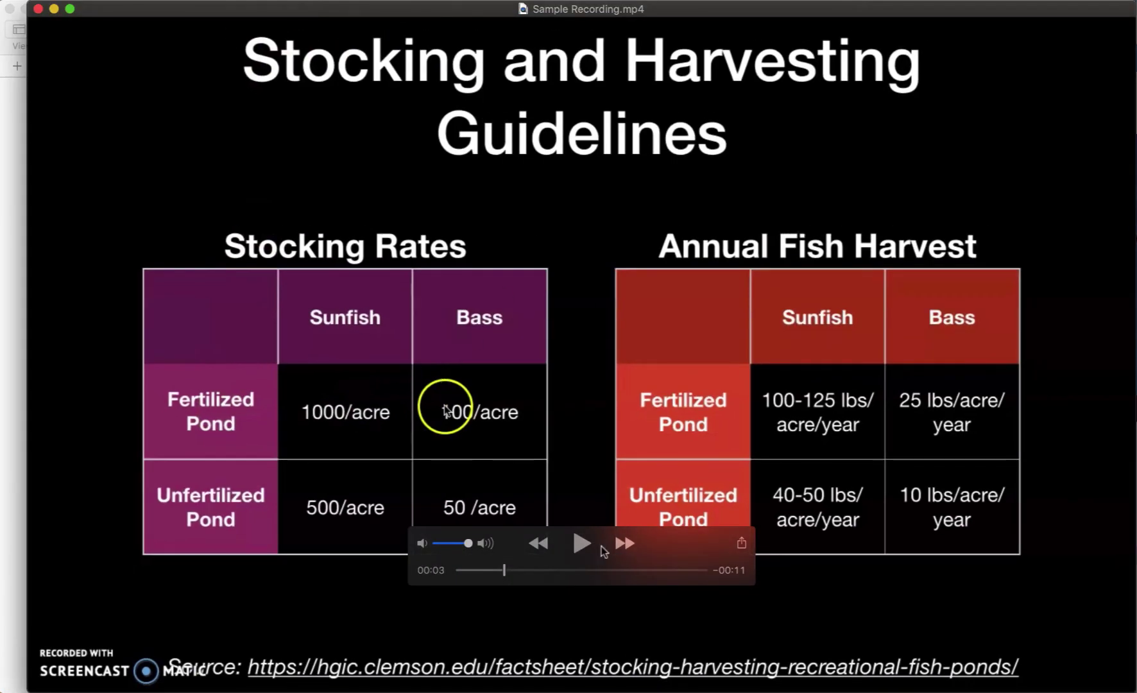
{"action": "left_click", "coordinate": [582, 544]}
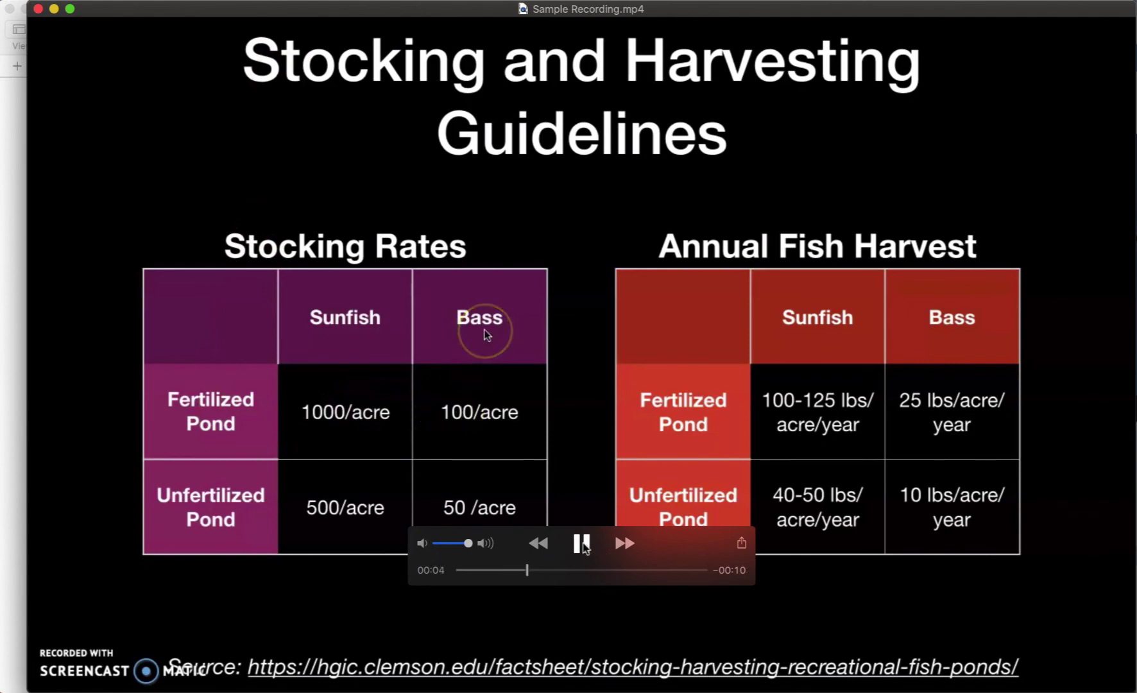
{"action": "left_click", "coordinate": [582, 544]}
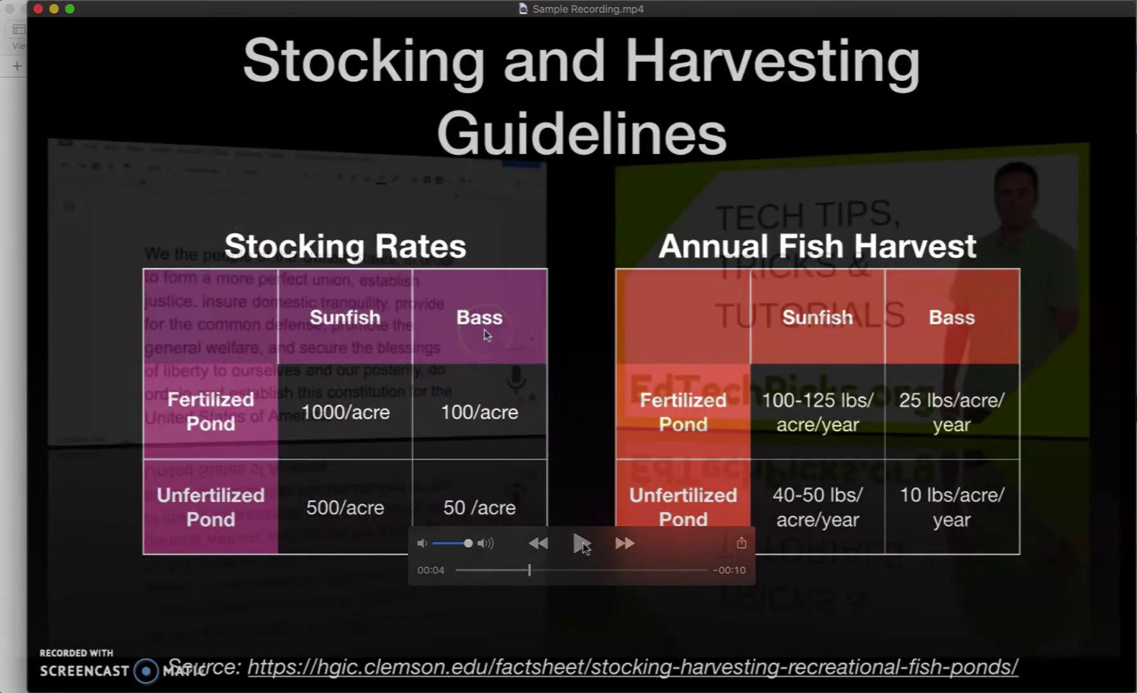